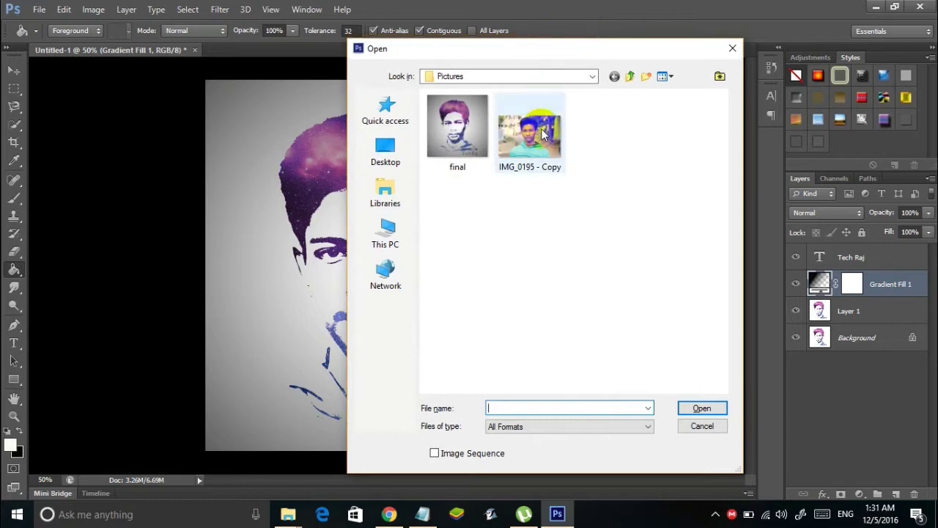
- Open the photo IMG_0195 - Copy and select the whole person, from hair to hoodie, with the Quick Selection tool in add mode
double_click(543, 134)
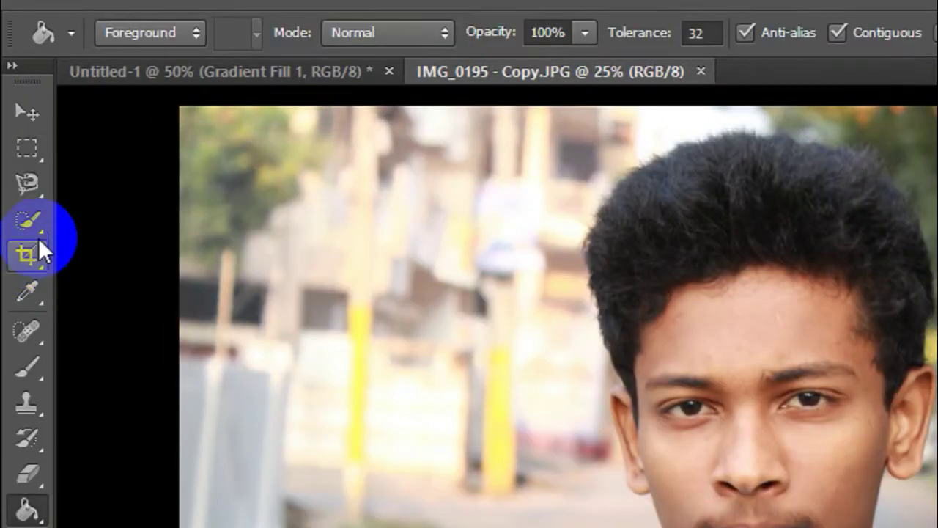
left_click(25, 222)
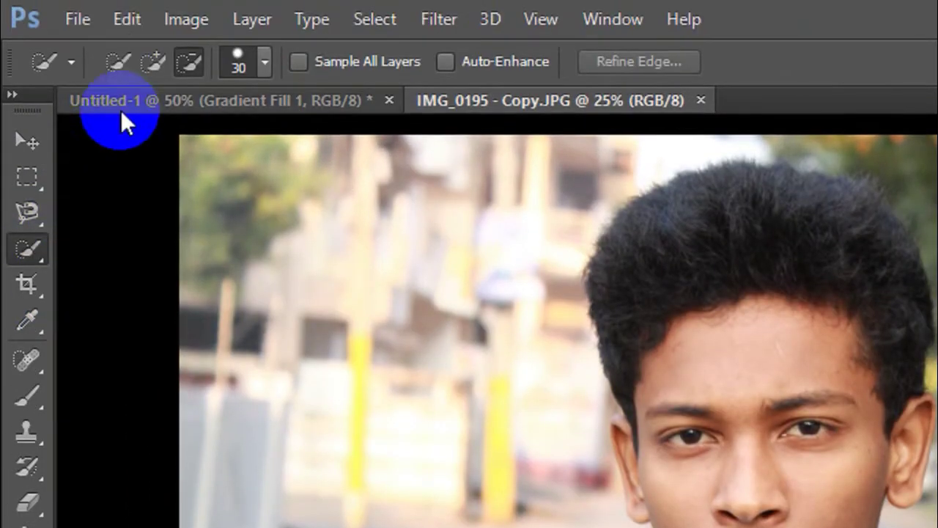
left_click(154, 62)
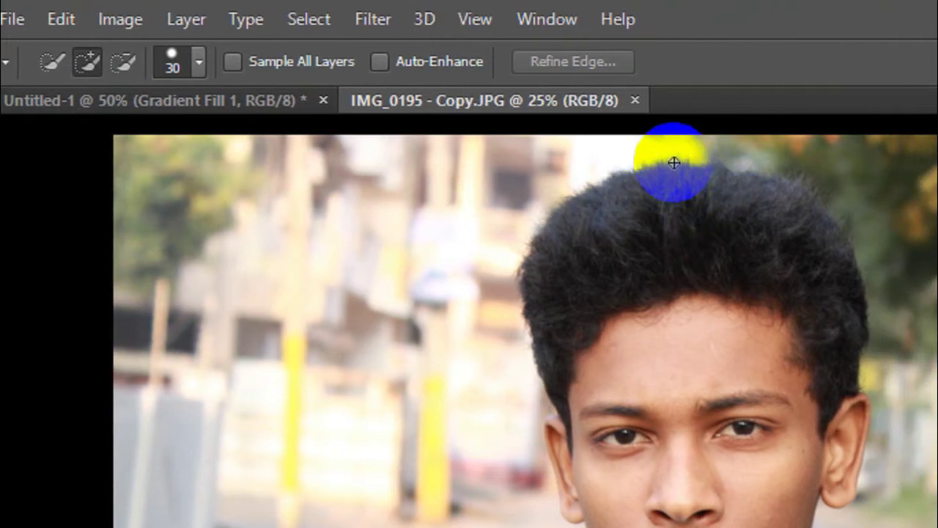
left_click_drag(674, 162, 681, 527)
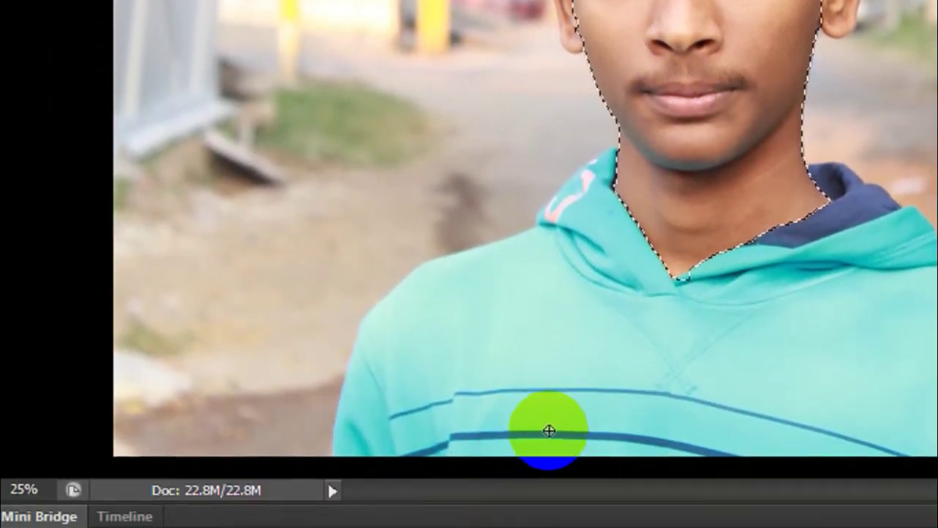
mouse_move(549, 430)
left_mouse_down()
mouse_move(476, 449)
mouse_move(595, 458)
left_mouse_up()
mouse_move(595, 400)
left_mouse_down()
mouse_move(578, 350)
mouse_move(601, 113)
mouse_move(574, 135)
left_mouse_up()
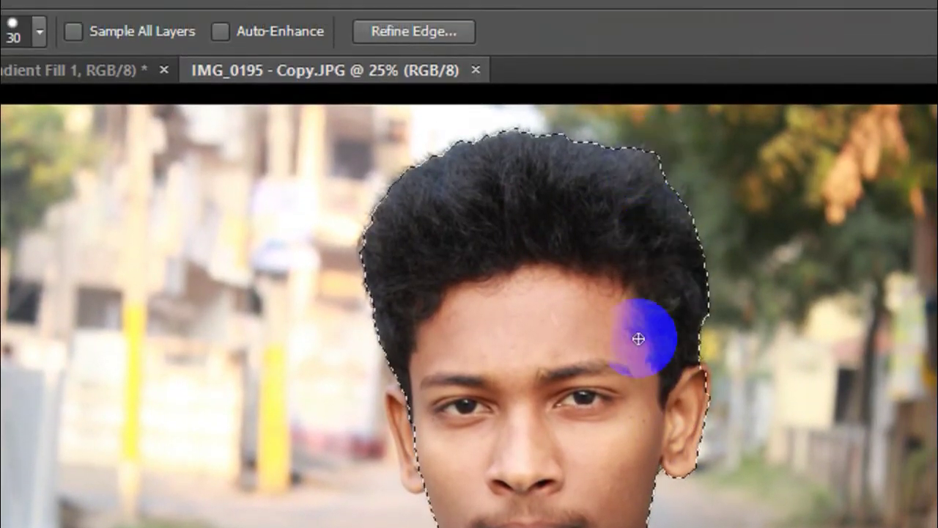
left_click(404, 326)
left_click(596, 324)
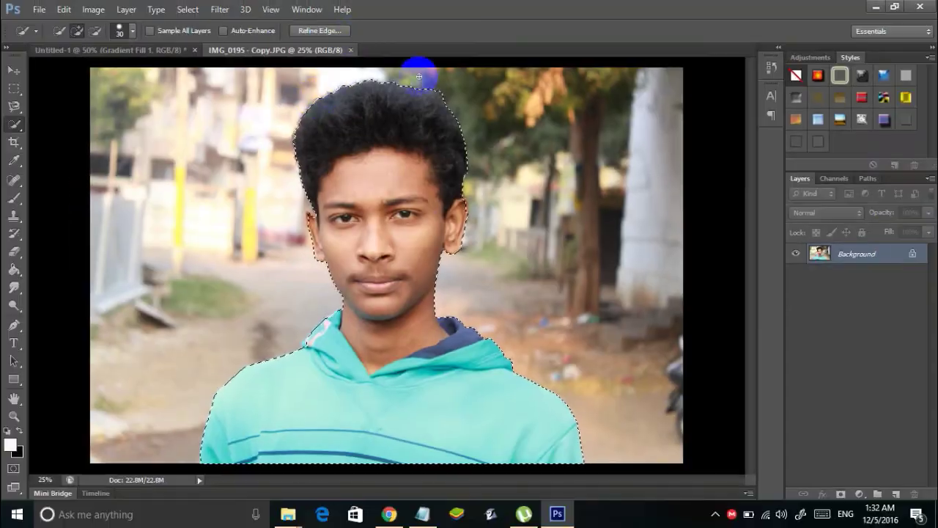
left_click(313, 90)
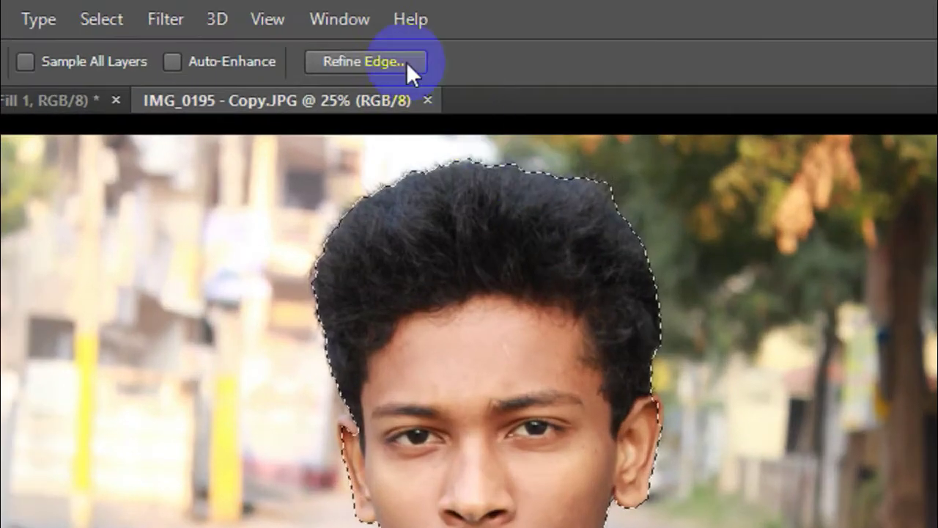
- Refine the selection edge by brushing around the hair and both ears, and output the result as a selection
left_click(335, 64)
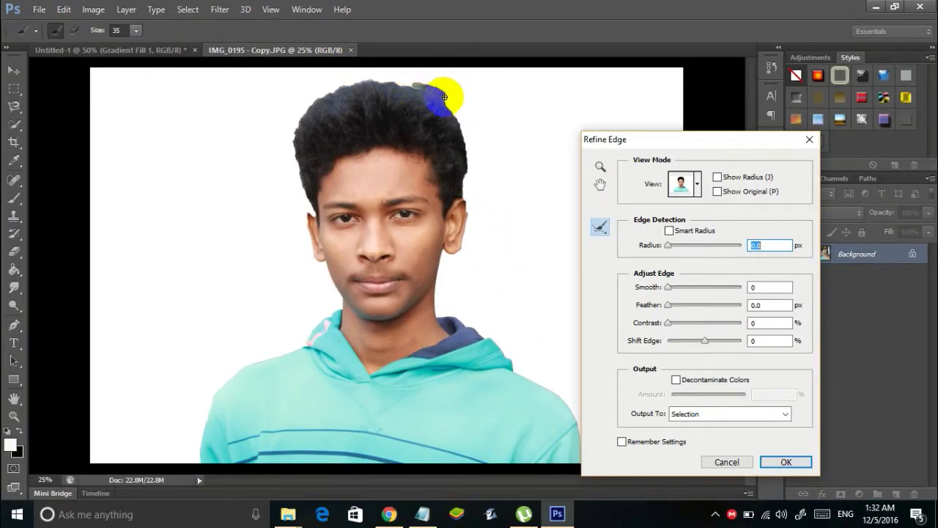
left_click_drag(454, 115, 468, 175)
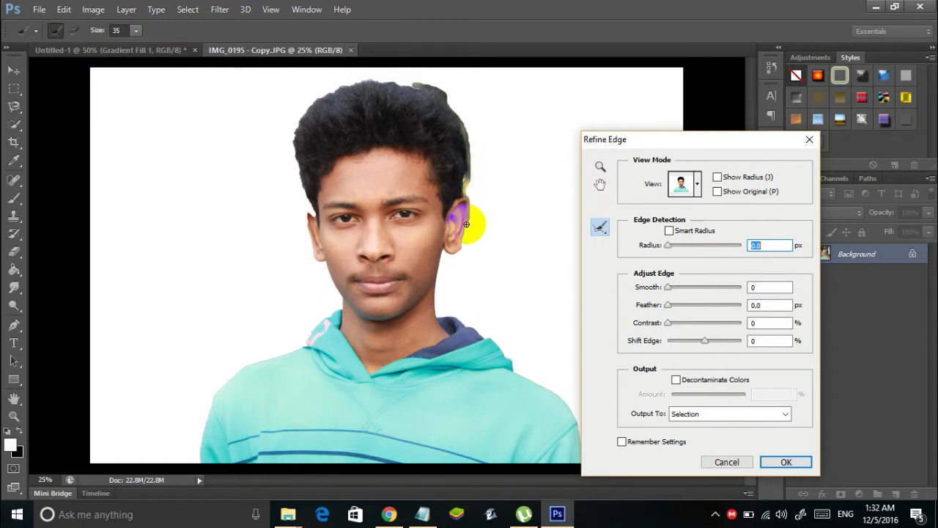
mouse_move(454, 258)
left_mouse_down()
mouse_move(472, 236)
mouse_move(464, 184)
mouse_move(429, 83)
mouse_move(303, 180)
mouse_move(304, 241)
left_mouse_up()
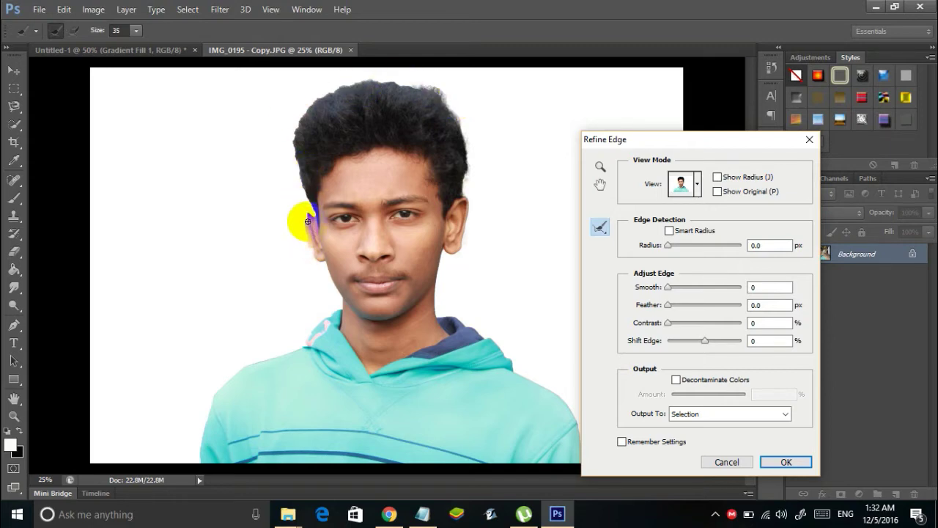
left_click_drag(308, 221, 311, 215)
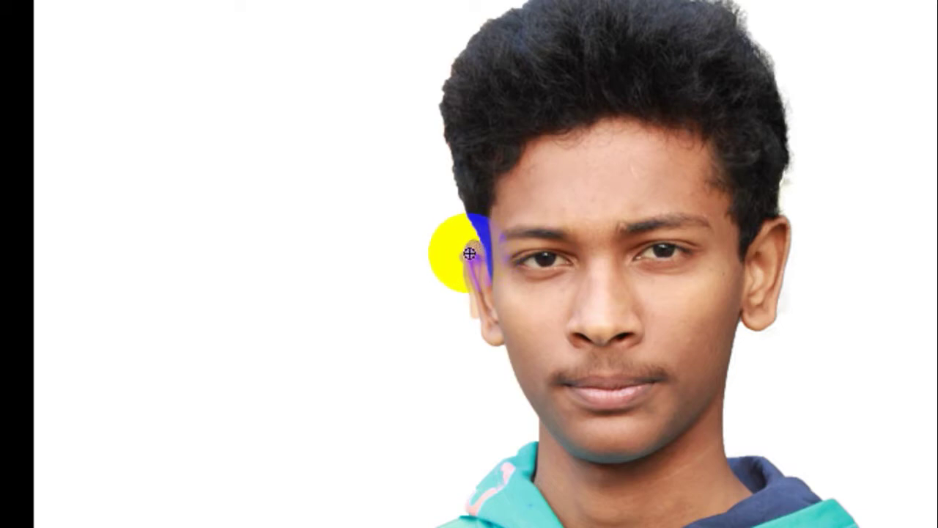
mouse_move(473, 253)
left_mouse_down()
mouse_move(475, 287)
mouse_move(471, 234)
mouse_move(528, 431)
mouse_move(481, 219)
mouse_move(439, 107)
mouse_move(448, 58)
mouse_move(461, 96)
mouse_move(444, 89)
left_mouse_up()
mouse_move(444, 164)
left_mouse_down()
mouse_move(473, 115)
mouse_move(538, 73)
mouse_move(582, 59)
left_mouse_up()
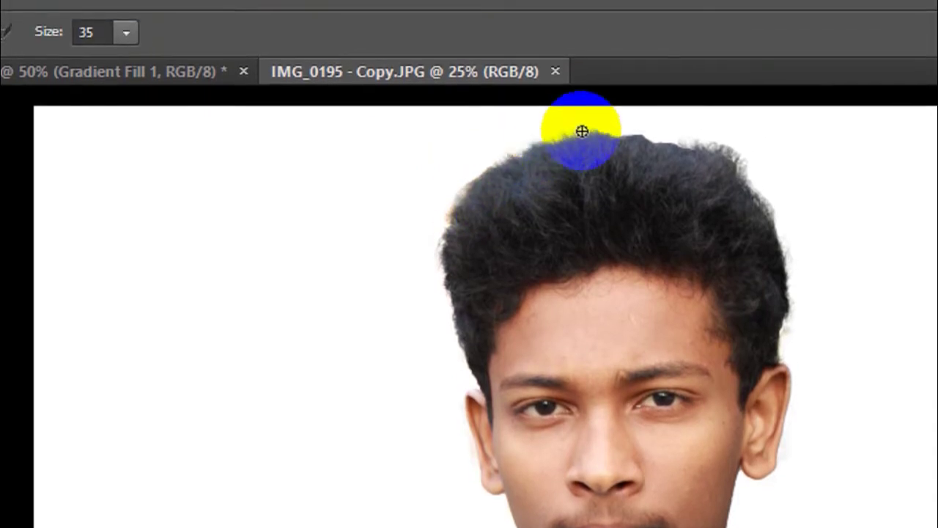
mouse_move(582, 131)
left_mouse_down()
mouse_move(672, 139)
mouse_move(699, 150)
mouse_move(603, 158)
mouse_move(600, 148)
mouse_move(616, 136)
mouse_move(651, 137)
mouse_move(700, 191)
left_mouse_up()
left_click_drag(628, 143, 645, 106)
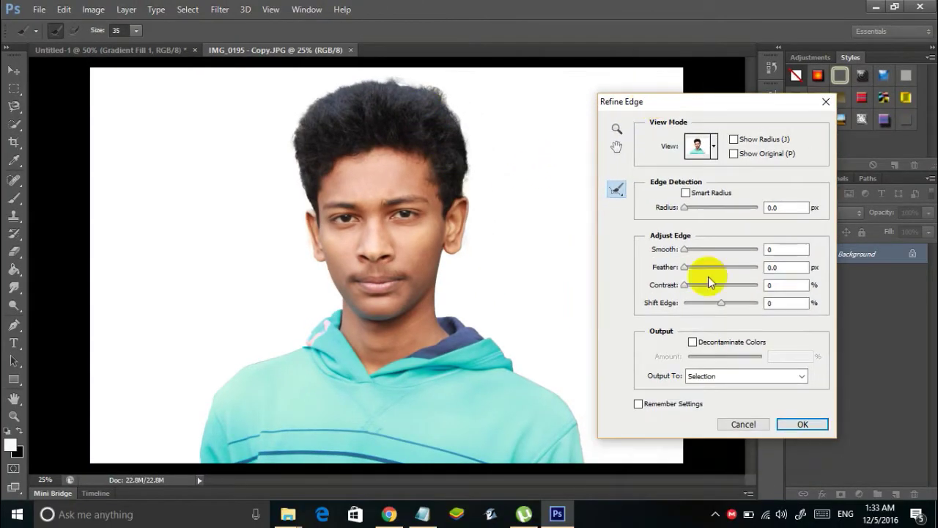
left_click(811, 425)
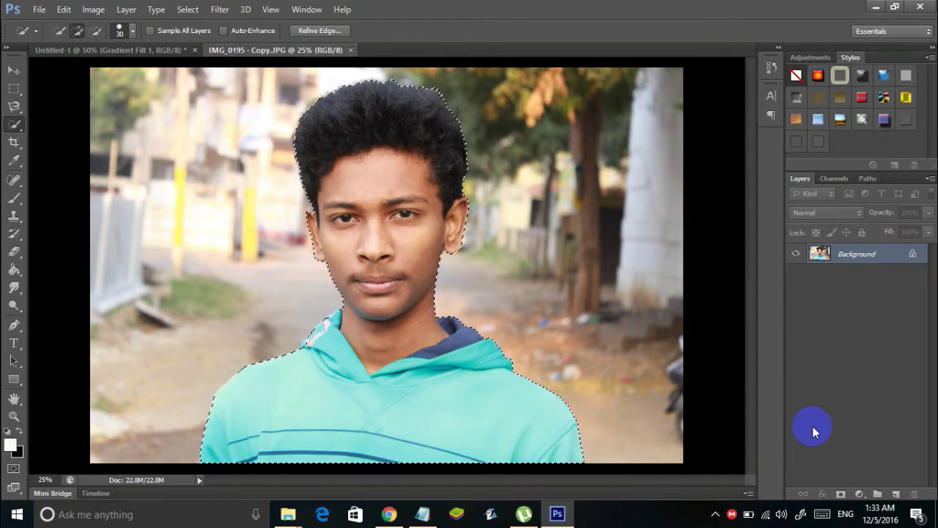
- Copy the selected person onto a new layer and check the cutout by briefly hiding the Background layer
key("ctrl+j")
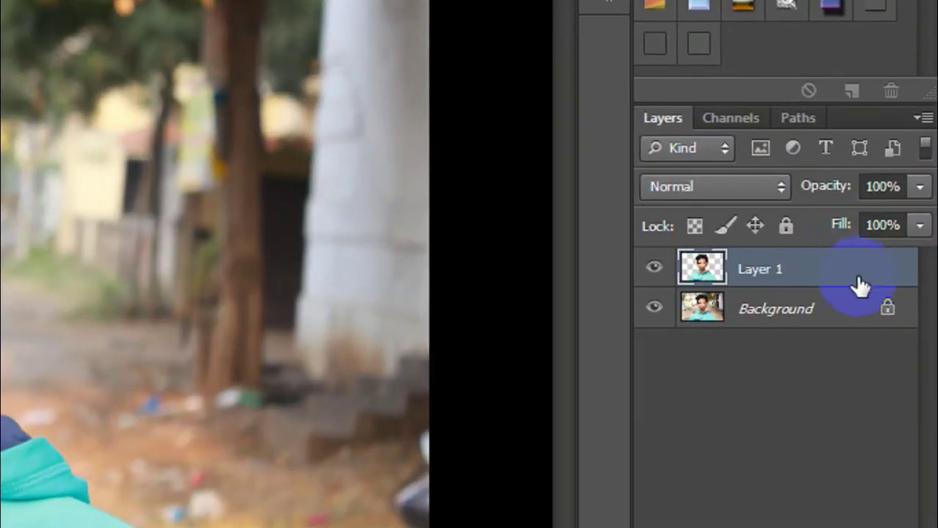
left_click(654, 308)
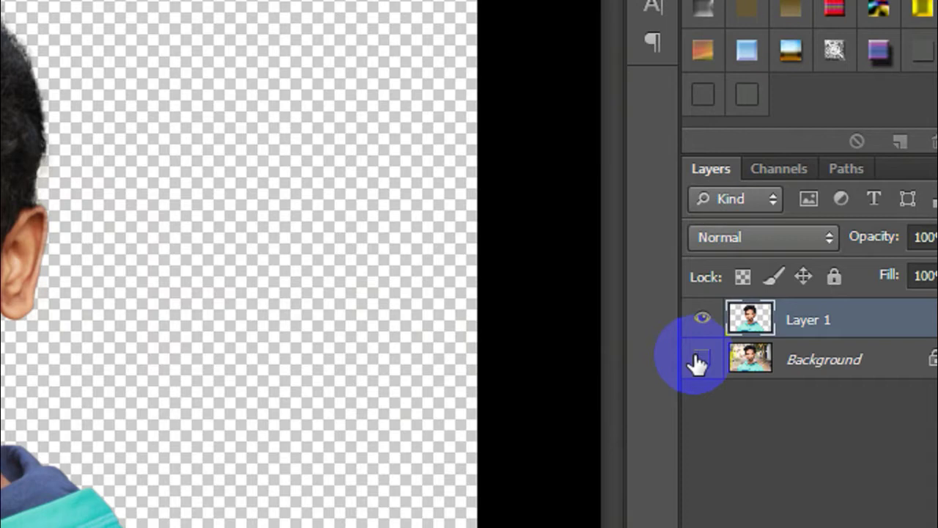
left_click(700, 358)
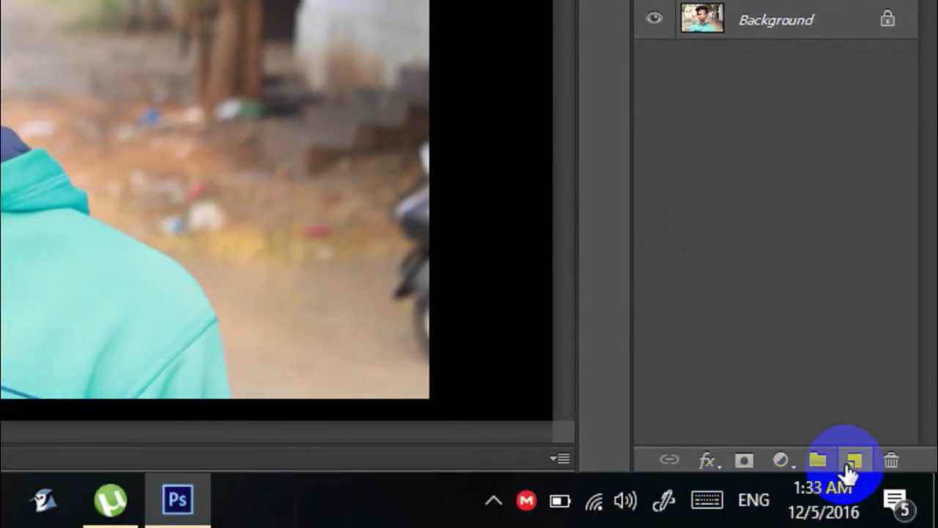
- Create an empty layer, place it between the cutout layer and the Background, and make it the active layer
left_click(853, 468)
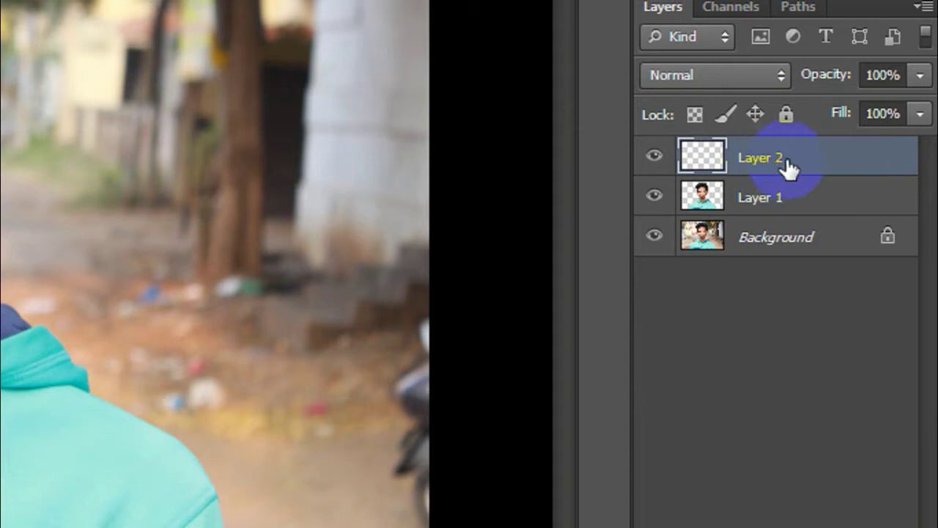
left_click_drag(790, 167, 810, 205)
left_click(791, 168)
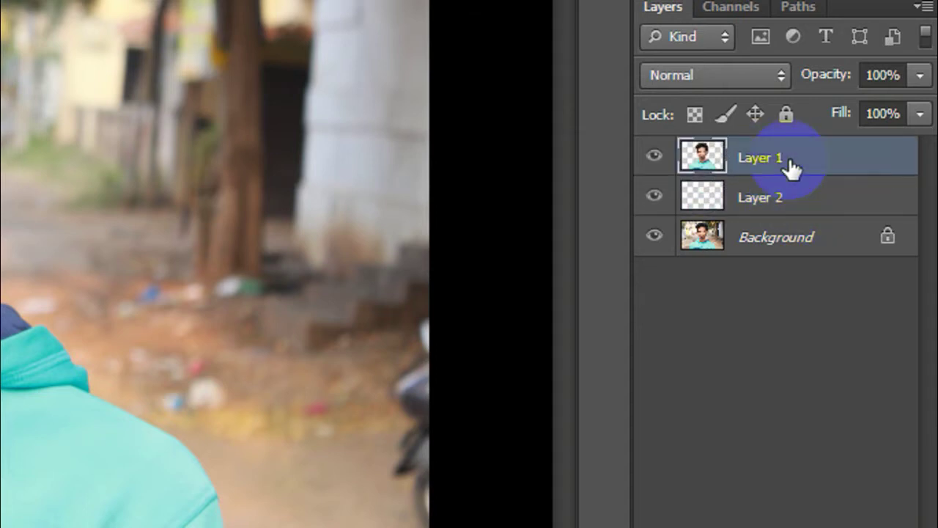
left_click(788, 199)
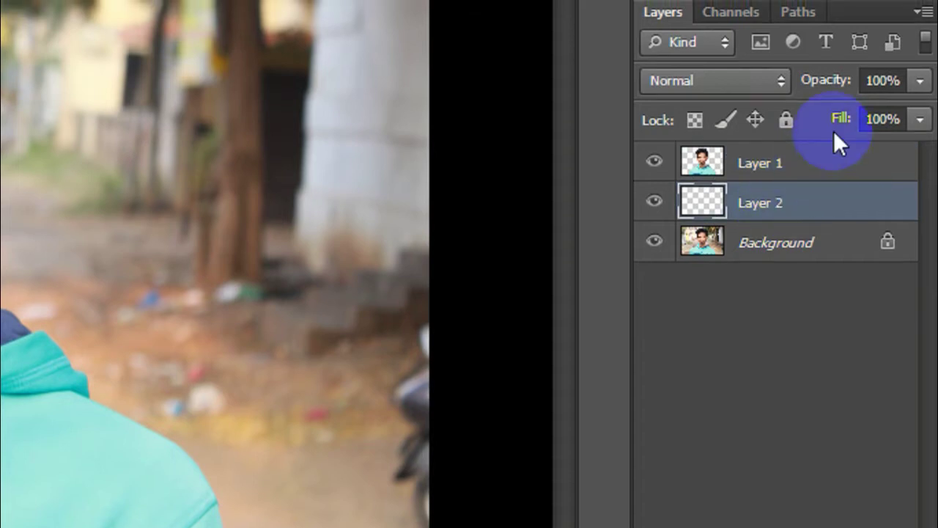
left_click(701, 199)
left_click(719, 202)
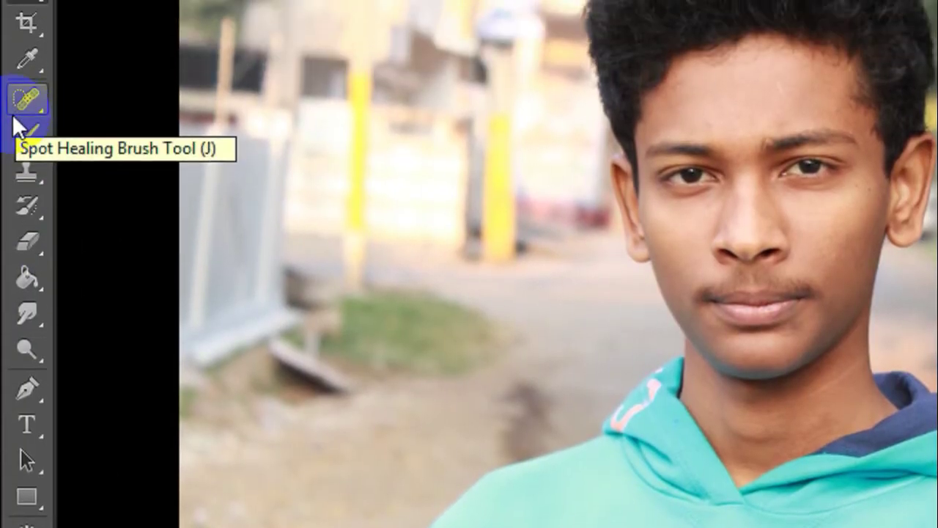
- Hide the Background layer and fill the empty Layer 2 with off-white using the Paint Bucket tool
left_click(11, 287)
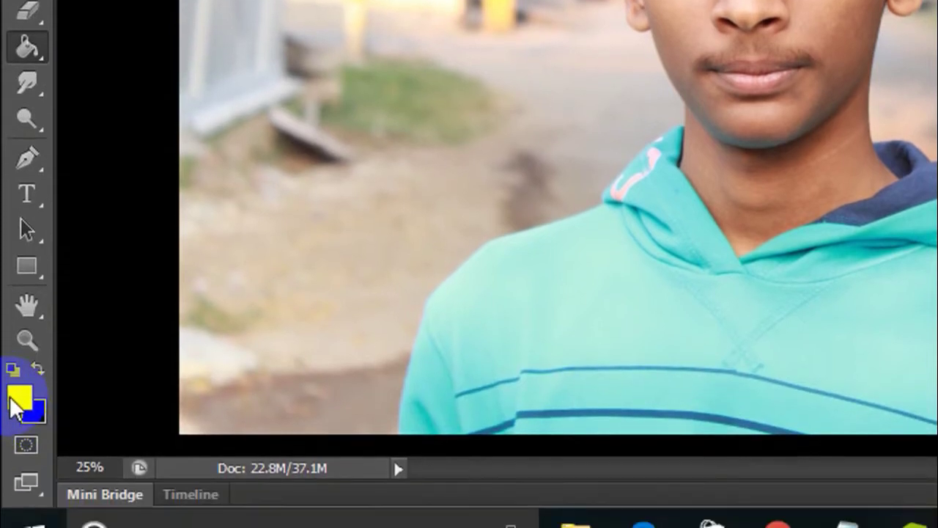
key("d")
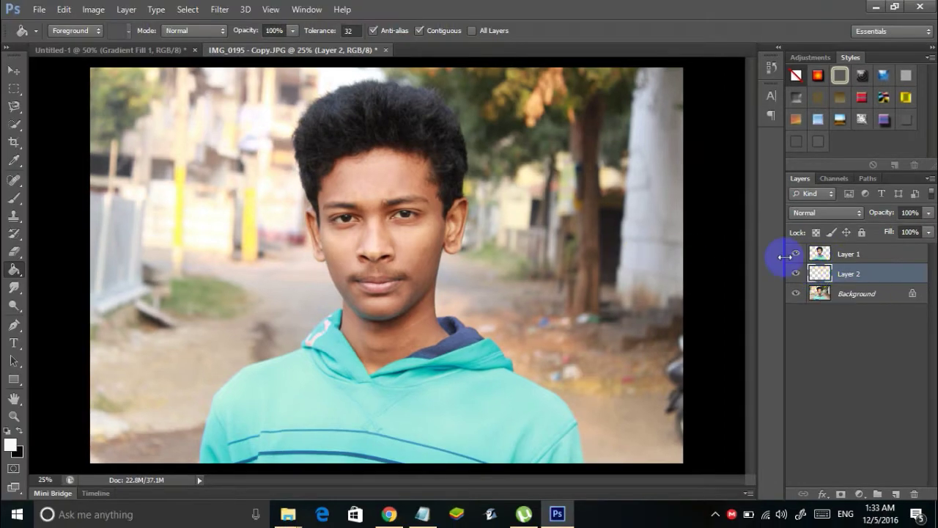
left_click(796, 293)
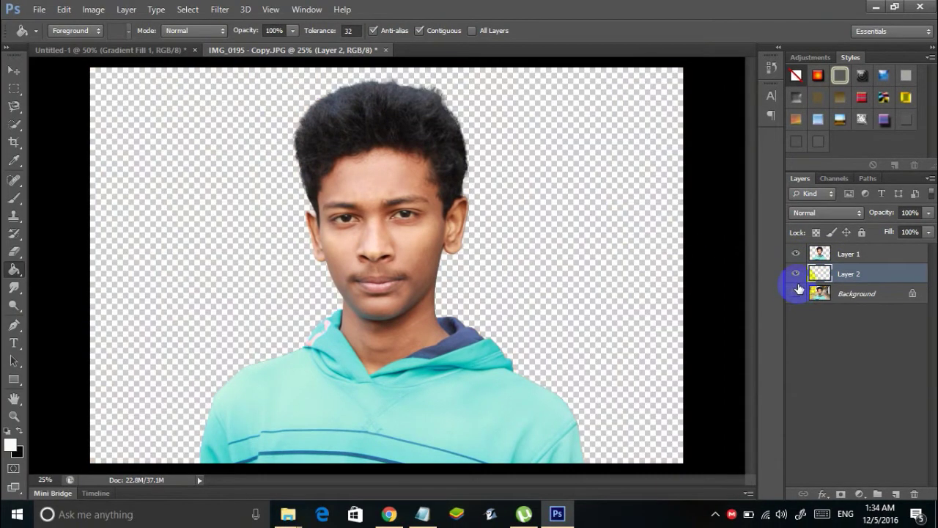
left_click(240, 216)
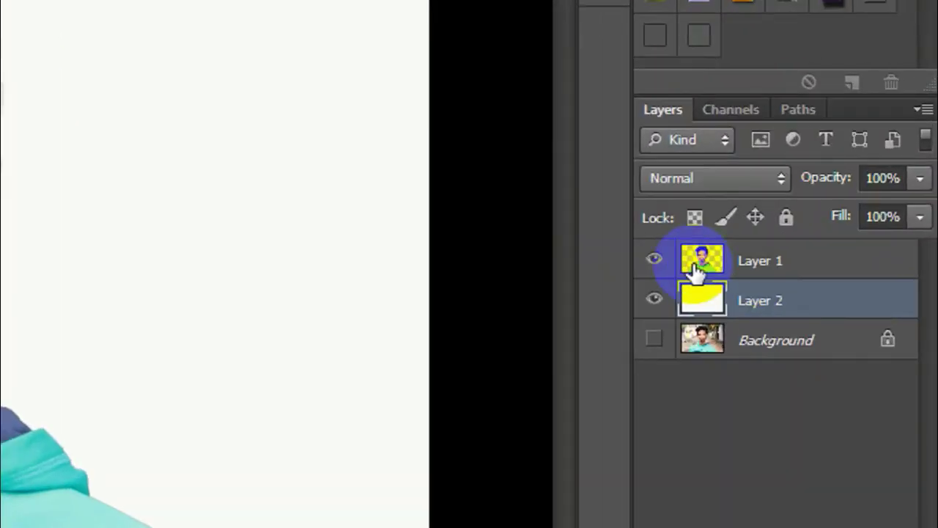
- Scale the person on Layer 1 down to about 83% in width and height, and move the cutout to the middle of the canvas
left_click(695, 268)
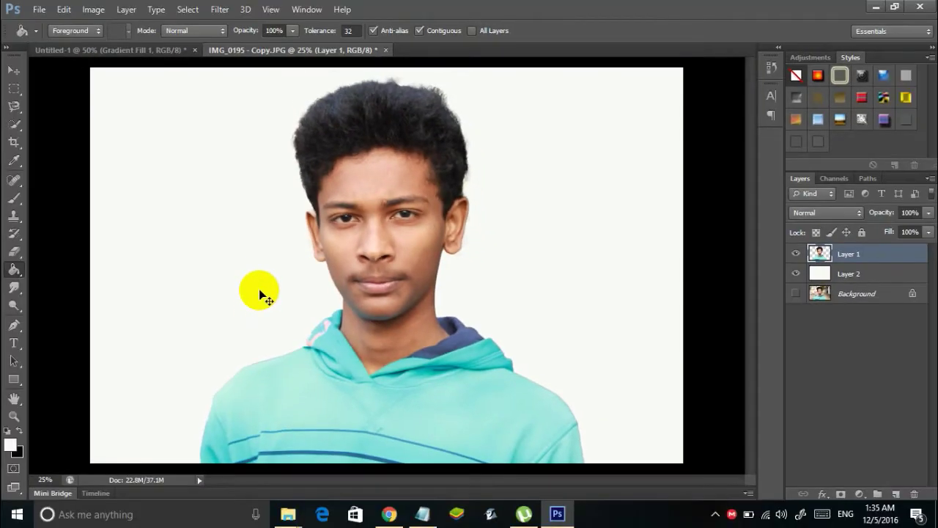
key("ctrl+t")
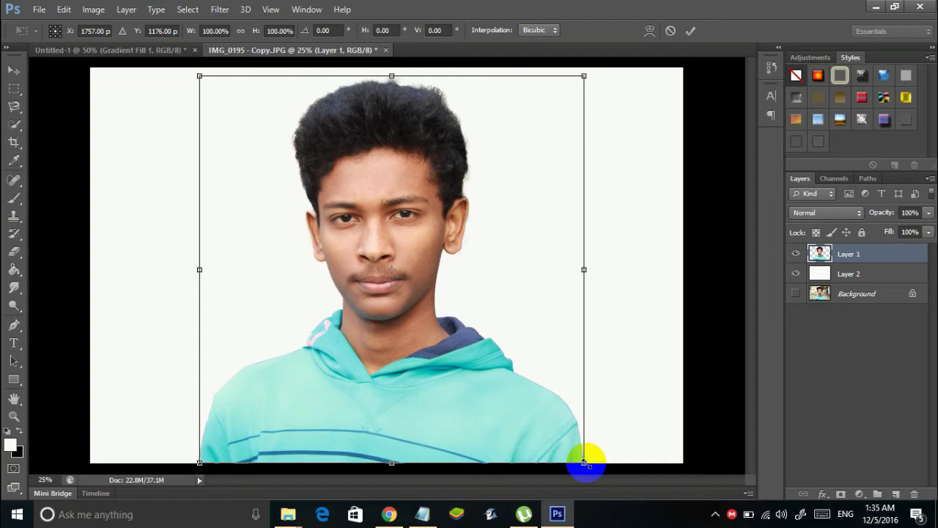
left_click_drag(583, 463, 525, 389)
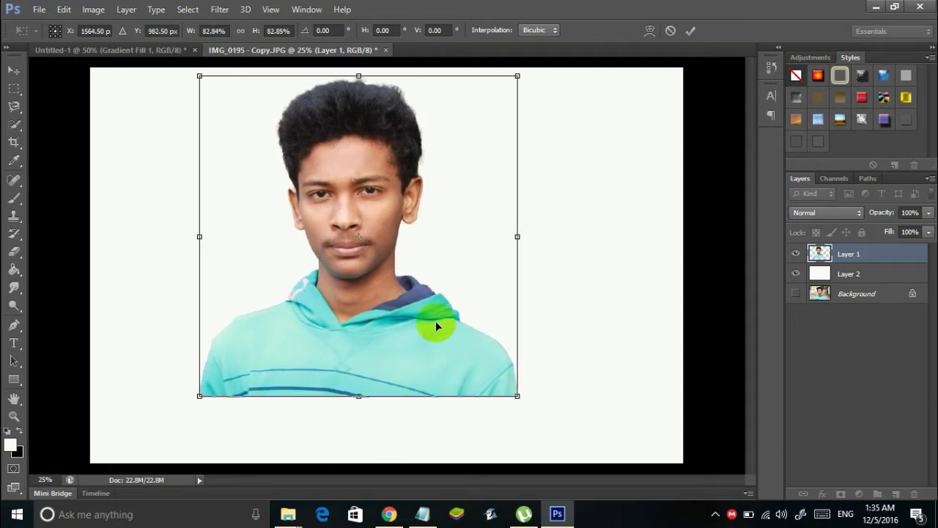
left_click(14, 69)
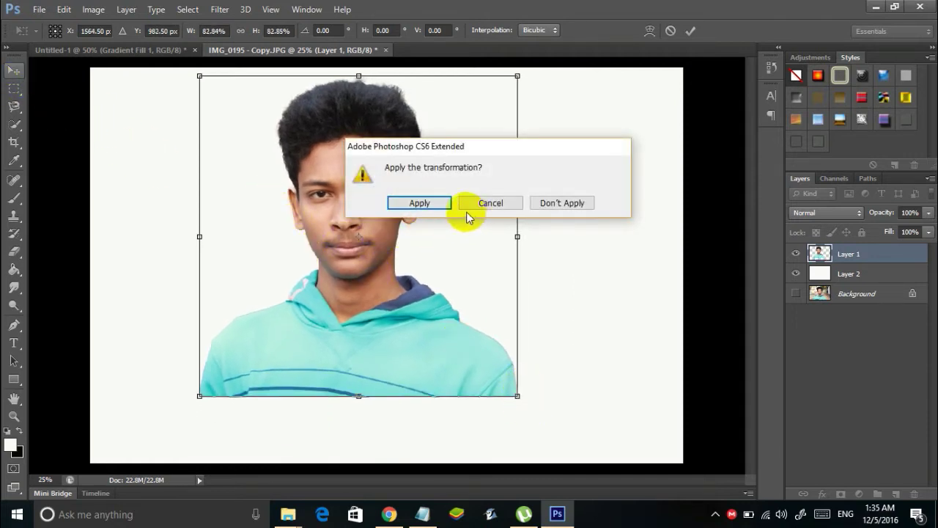
left_click(419, 203)
left_click_drag(352, 232, 391, 241)
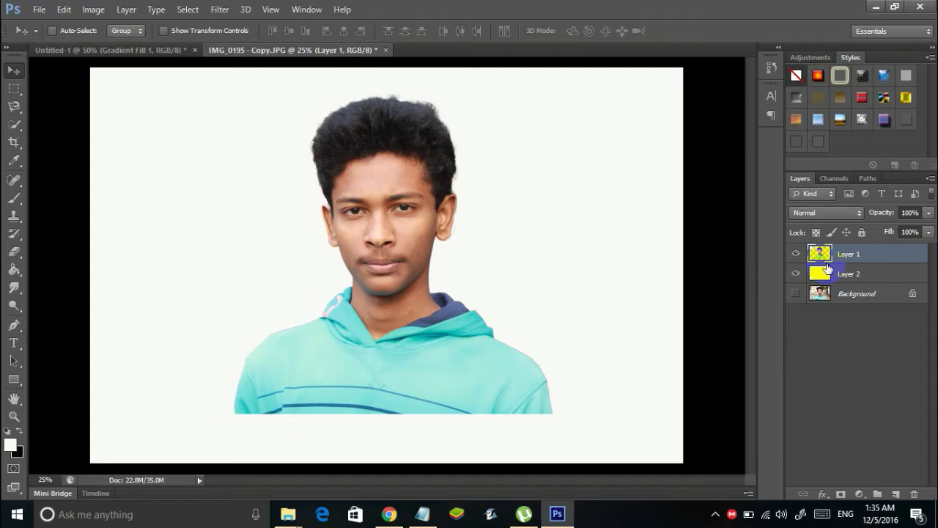
- Desaturate the person on Layer 1
left_click(93, 10)
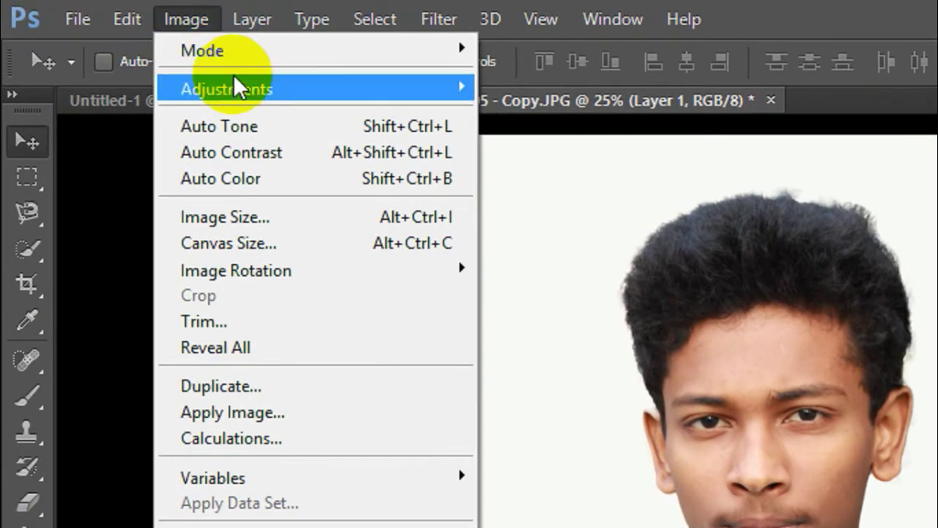
mouse_move(118, 43)
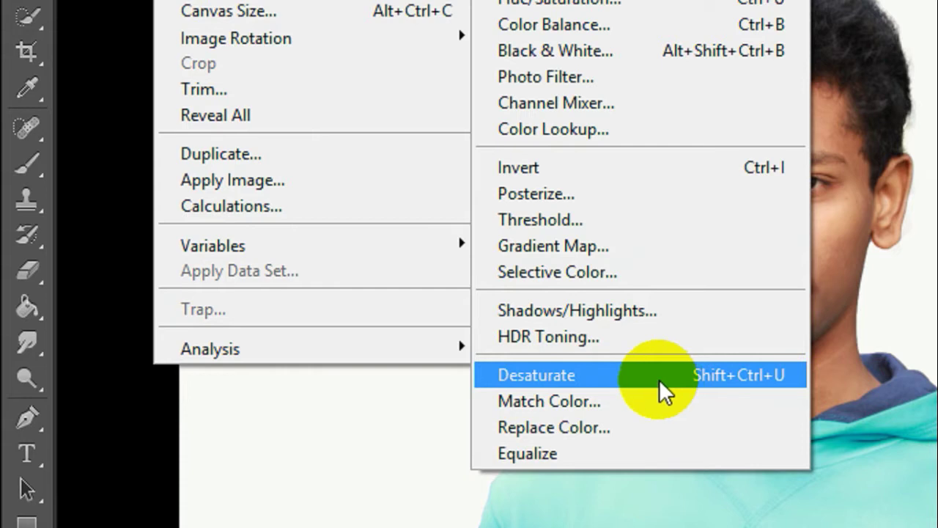
left_click(540, 390)
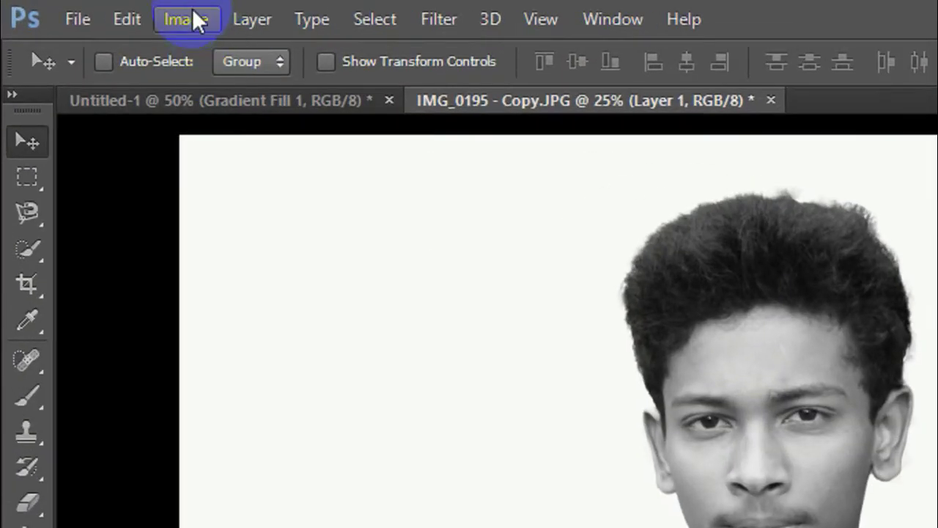
- Apply a Levels adjustment to Layer 1 with the midtone input at 1.52 and the white input at 201
left_click(94, 9)
mouse_move(218, 95)
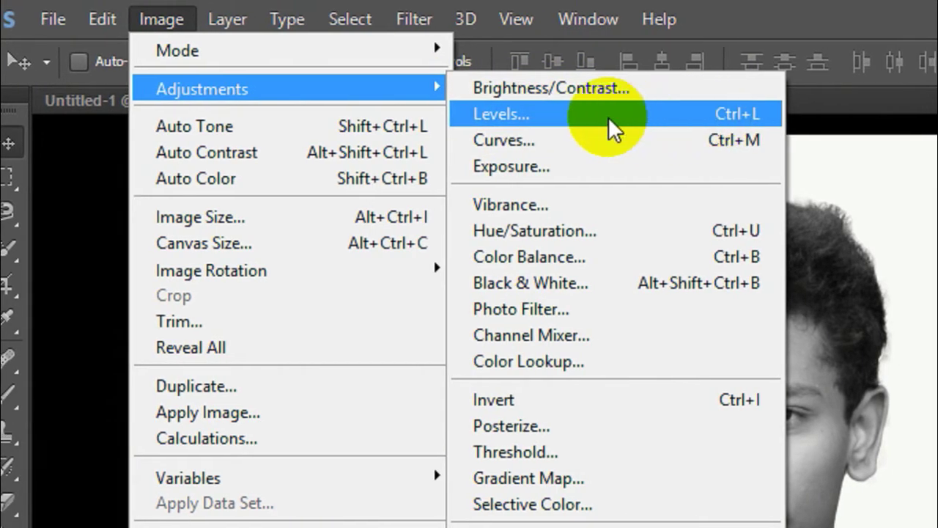
left_click(502, 117)
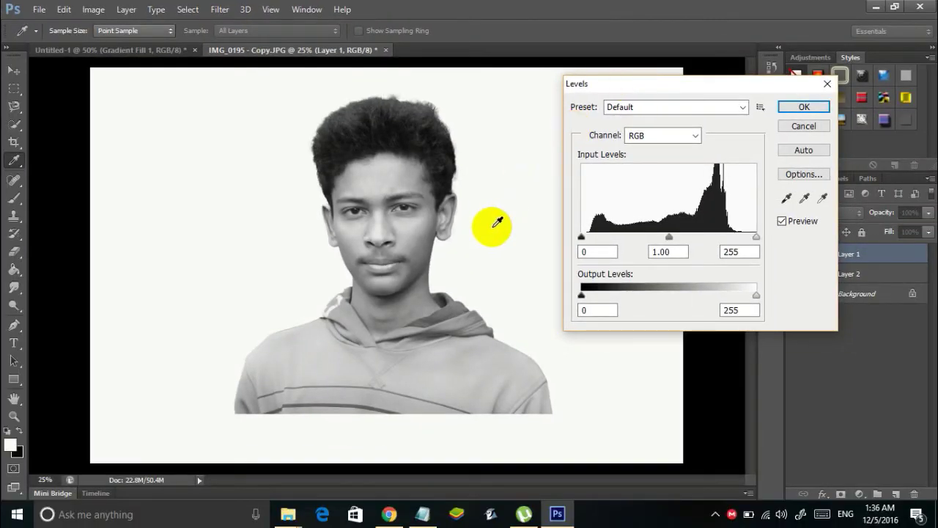
left_click(381, 236)
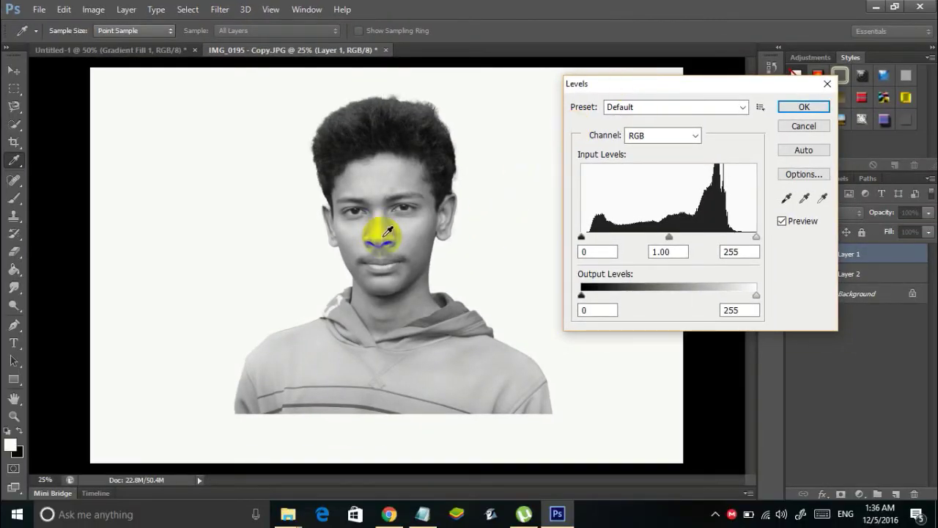
left_click(584, 271)
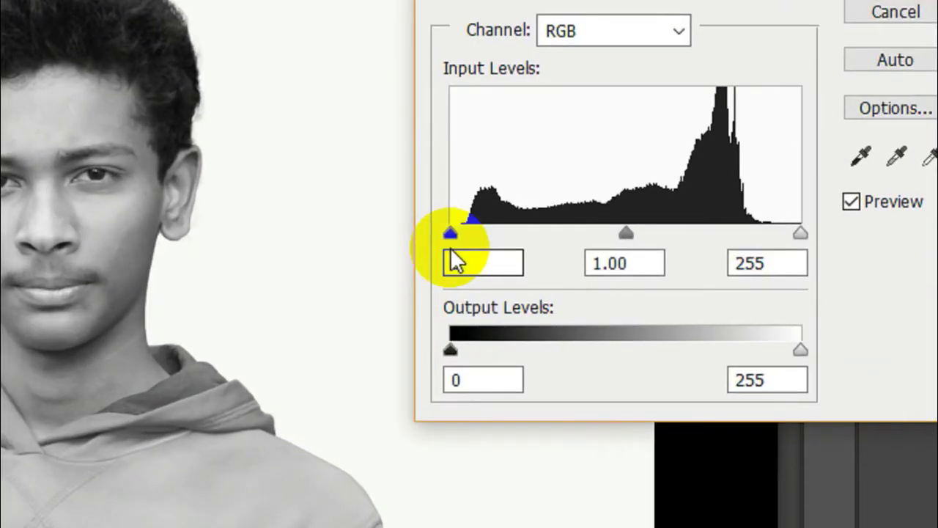
left_click(582, 236)
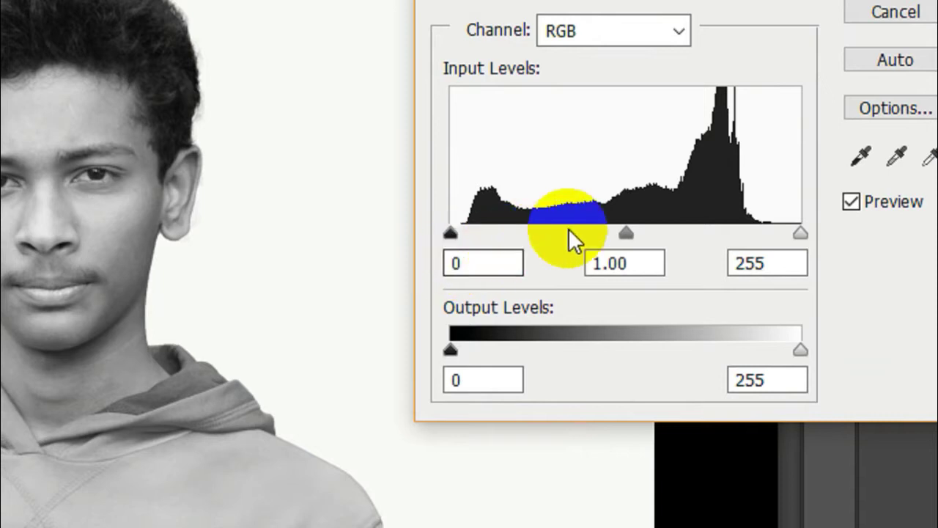
left_click_drag(627, 234, 582, 233)
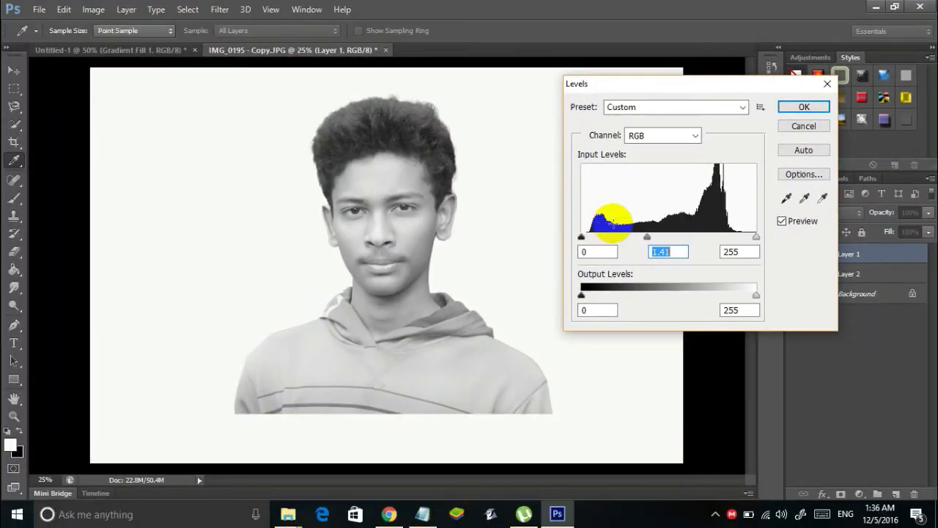
left_click_drag(648, 241, 642, 238)
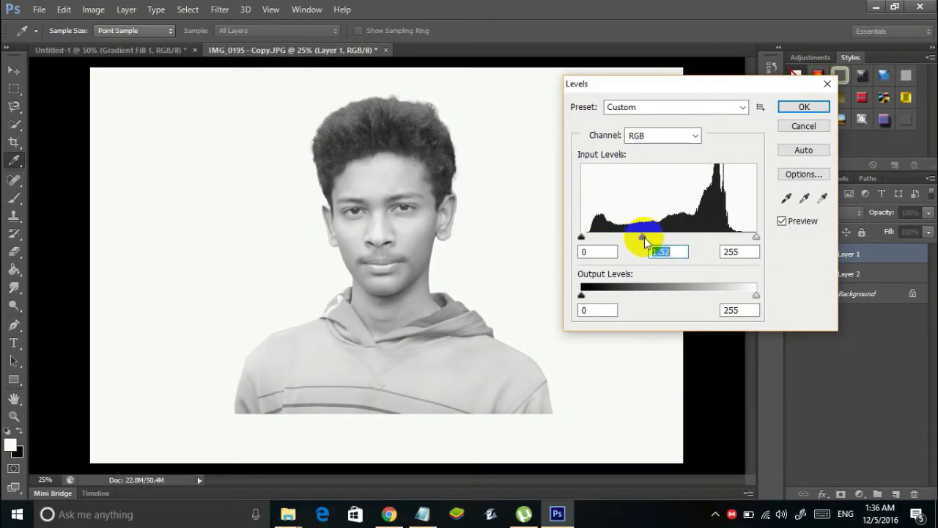
left_click_drag(757, 239, 728, 242)
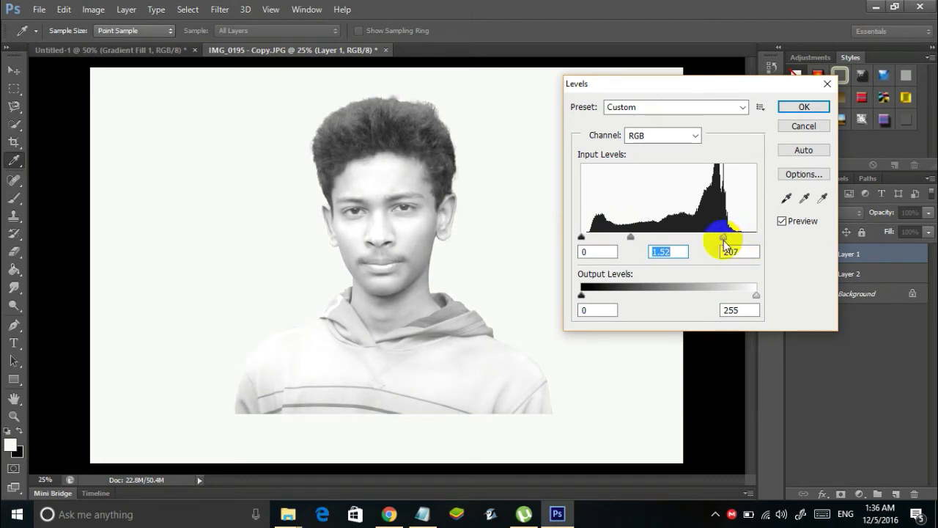
left_click_drag(723, 240, 719, 240)
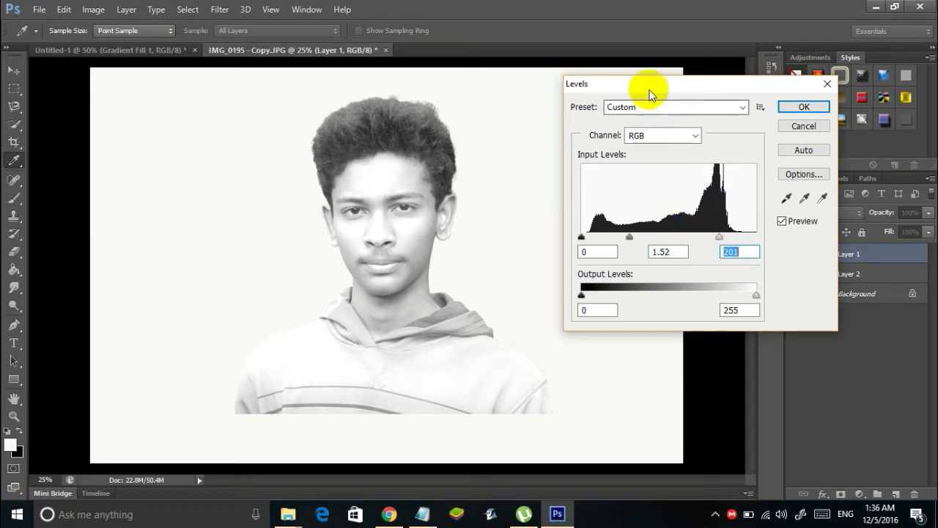
left_click(787, 108)
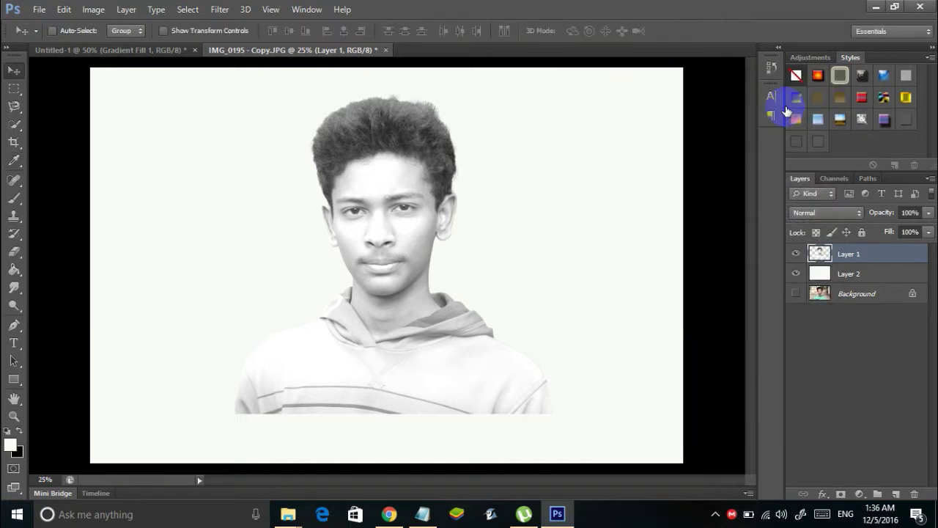
- Add a Threshold adjustment layer above Layer 1 and set its threshold level to 189
left_click(638, 294)
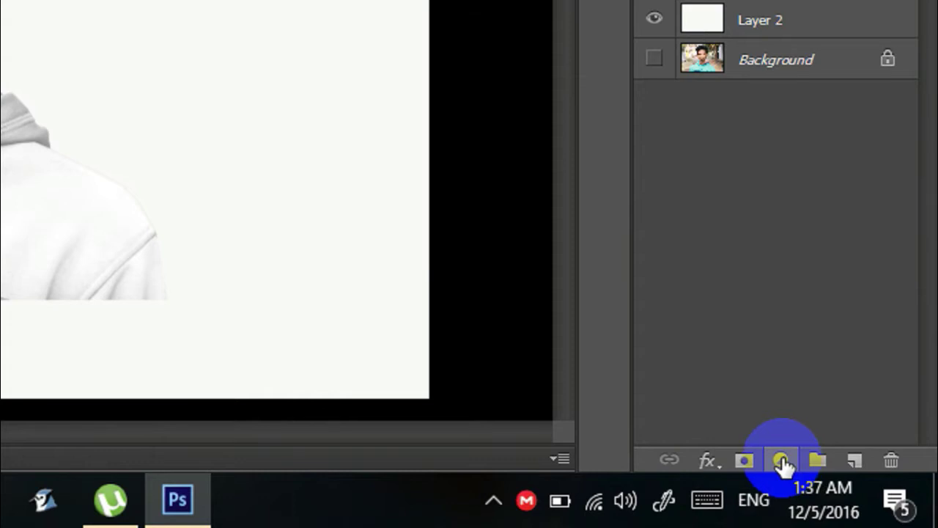
left_click(782, 461)
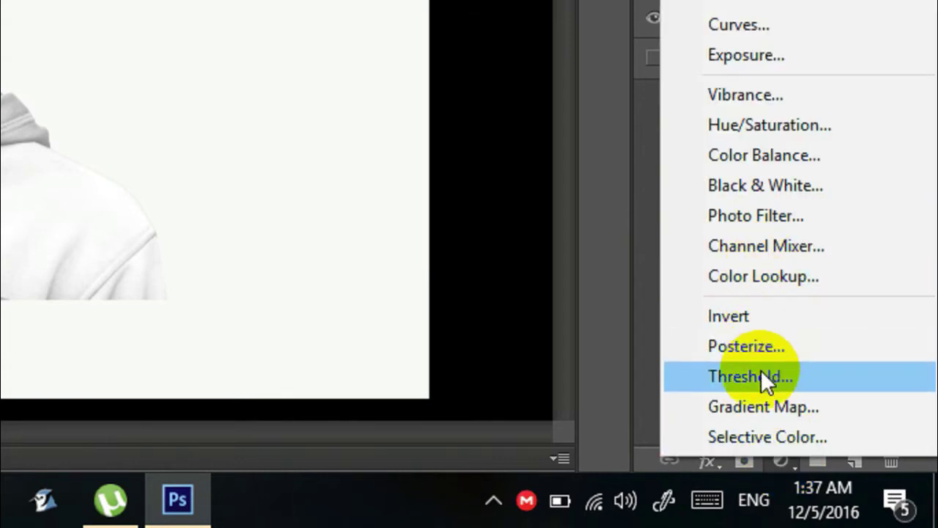
left_click(725, 376)
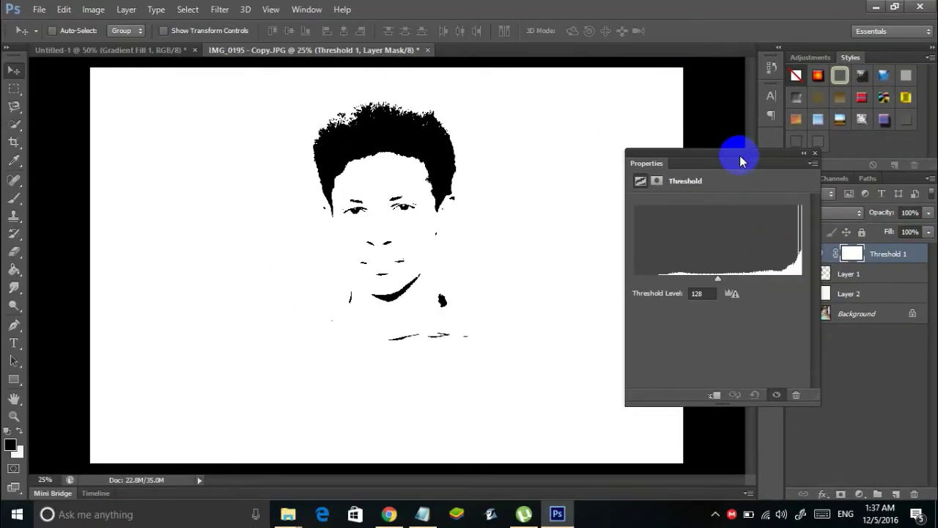
left_click_drag(733, 157, 711, 146)
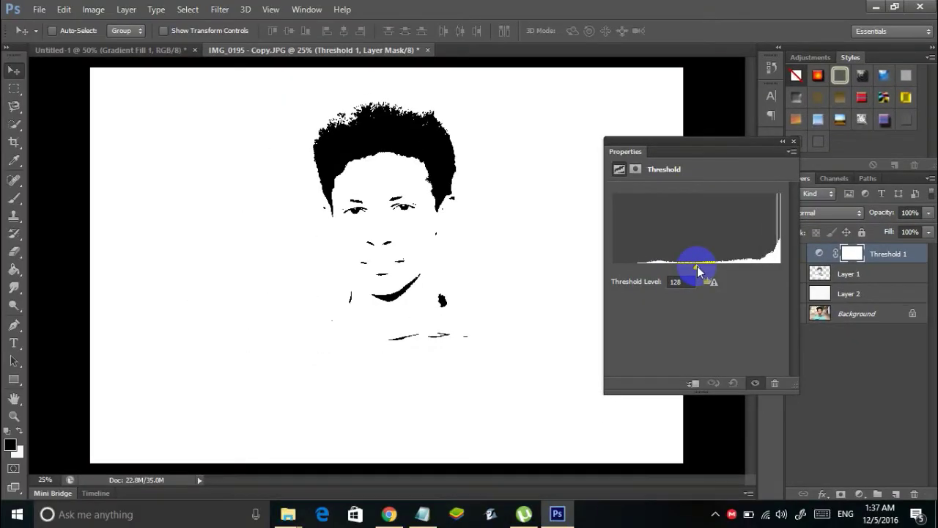
left_click_drag(472, 258, 487, 261)
left_click_drag(706, 272, 732, 283)
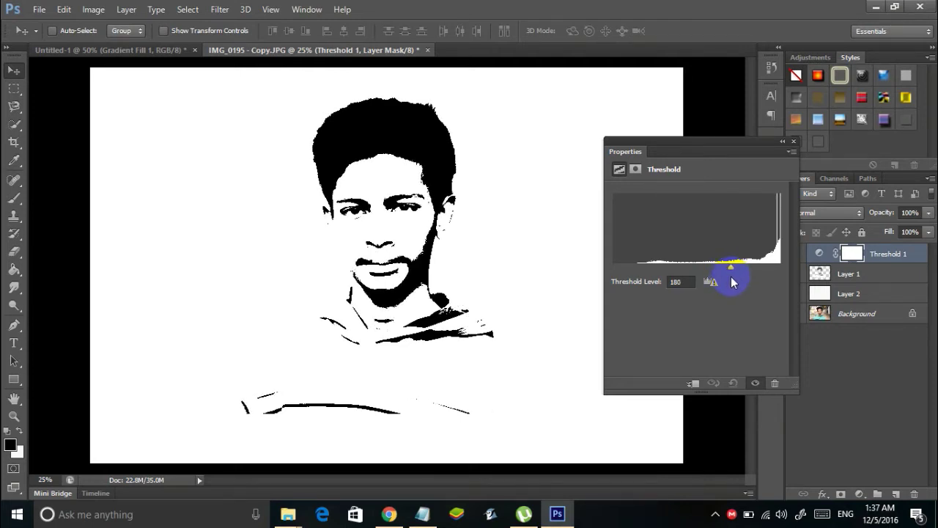
left_click_drag(733, 283, 738, 288)
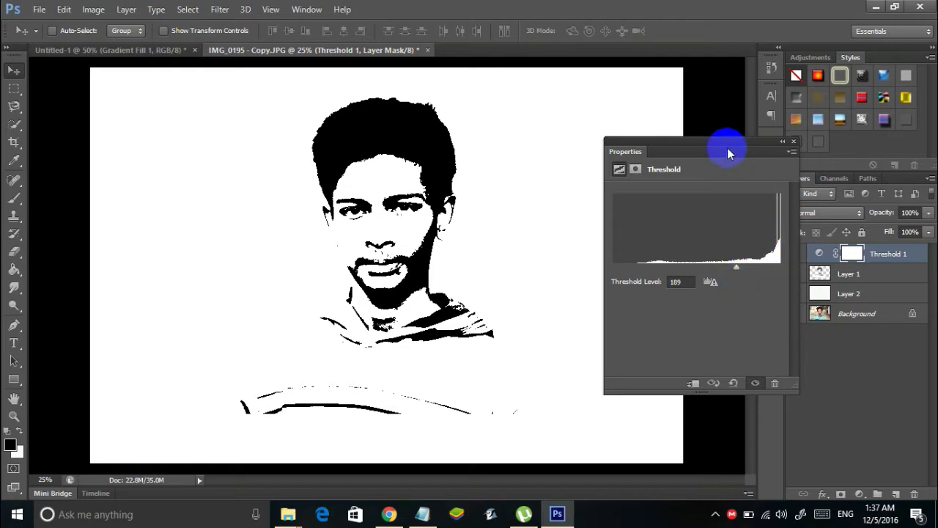
left_click(786, 139)
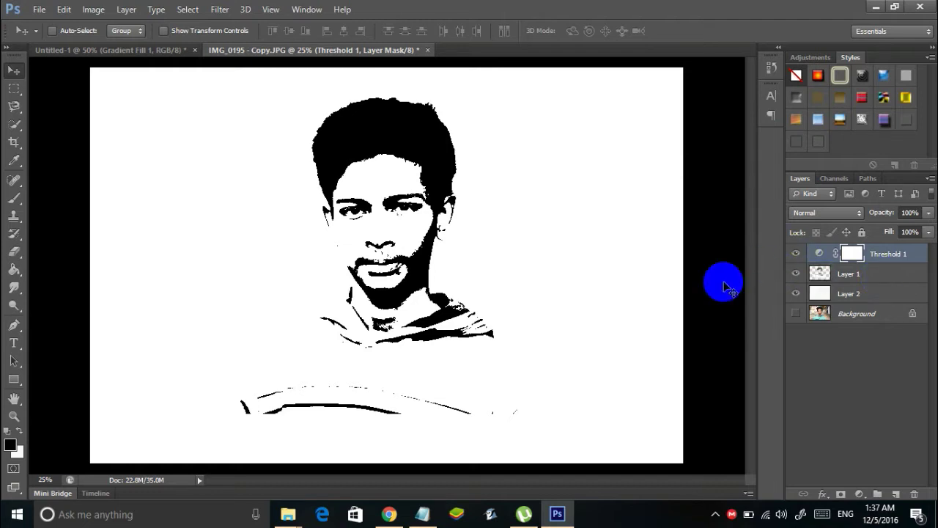
- Switch to Chrome and open the preview of the 1440 × 900 purple galaxy wallpaper from the "galaxy background" image results
left_click(411, 508)
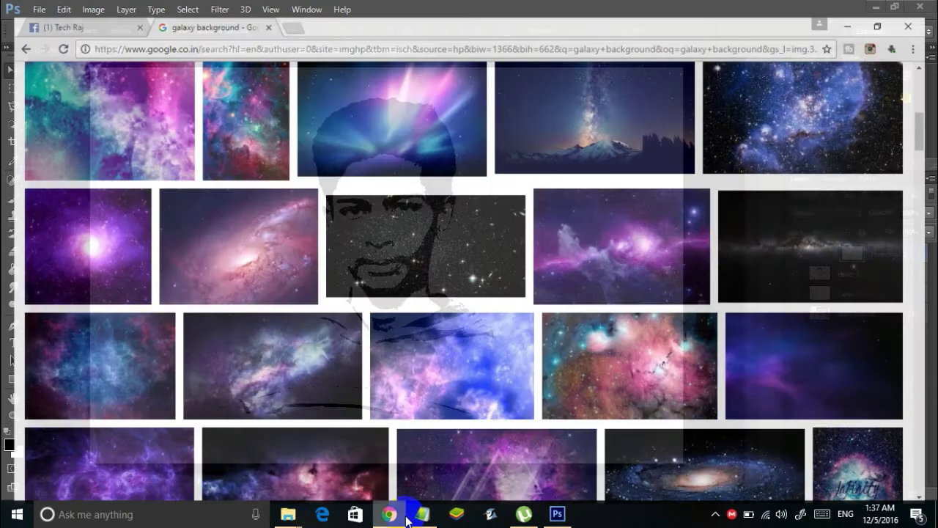
scroll(763, 213, "up", 3)
scroll(764, 212, "up", 1)
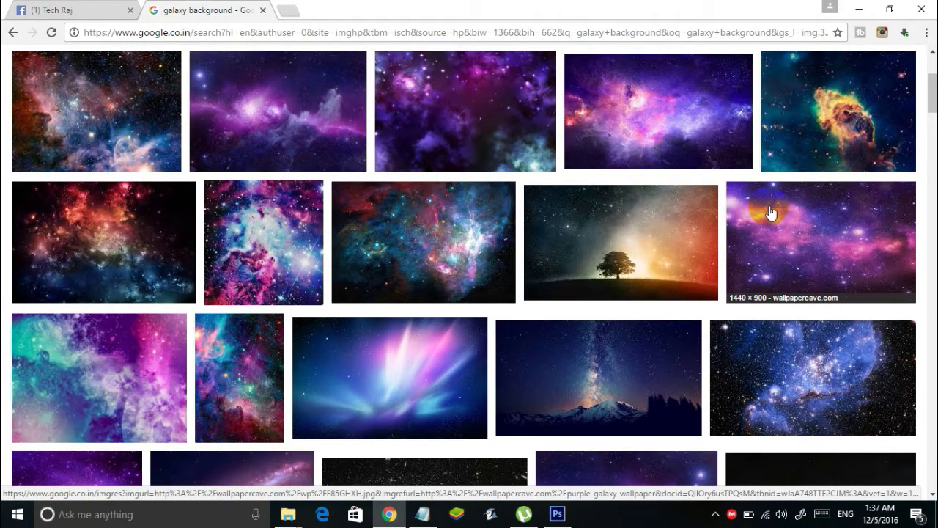
scroll(774, 212, "up", 3)
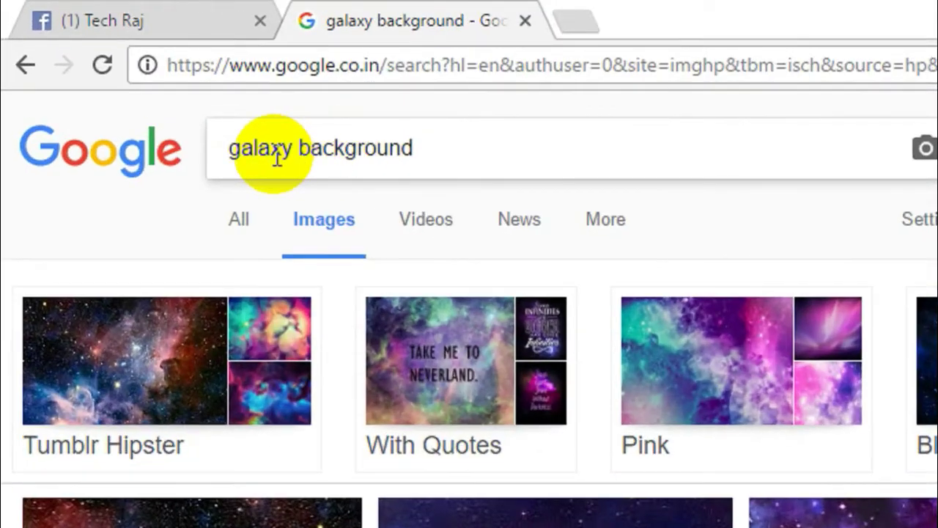
left_click_drag(206, 74, 163, 73)
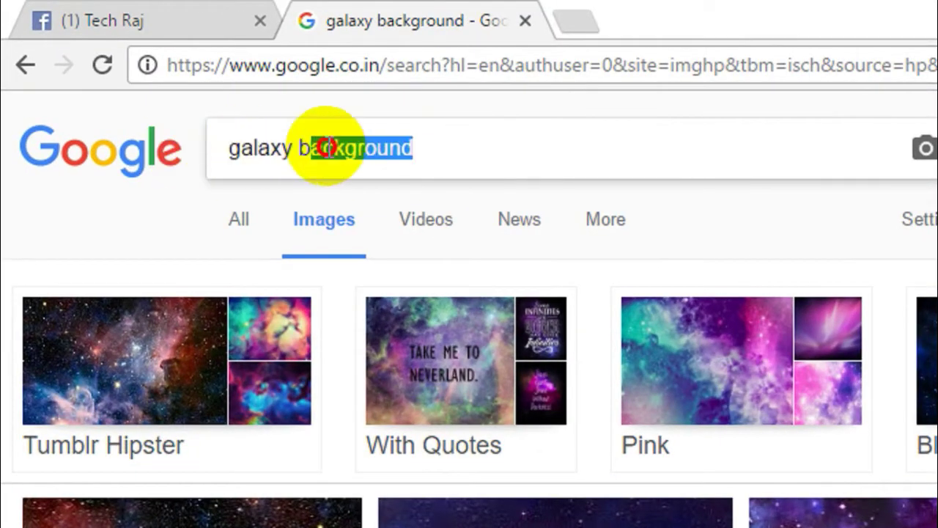
left_click(361, 146)
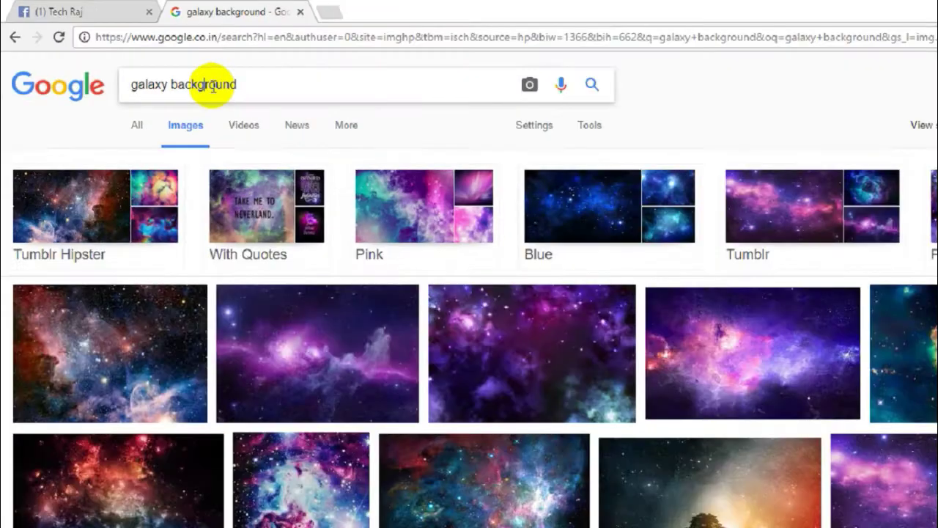
scroll(429, 314, "down", 1)
left_click(770, 360)
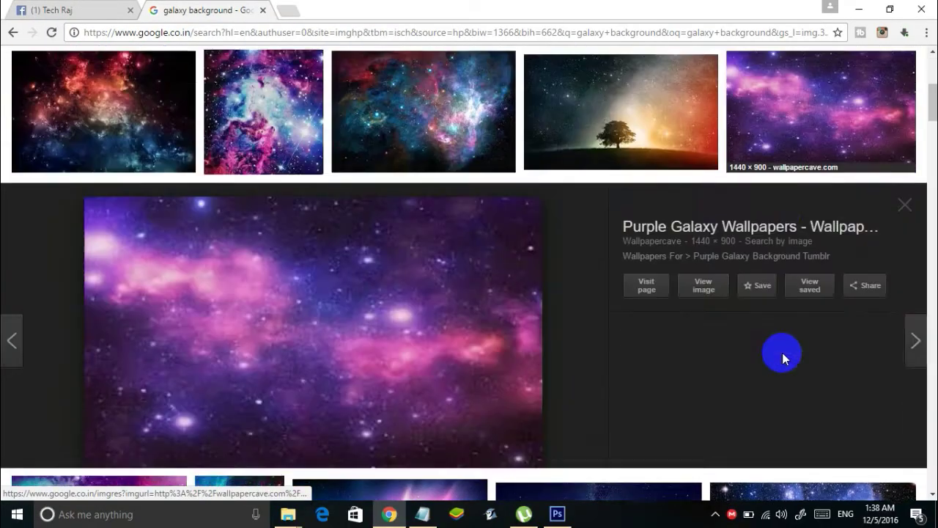
- Save the purple galaxy image as a JPEG named galaxy1 in the desktop's Pictures folder and close its preview
right_click(322, 266)
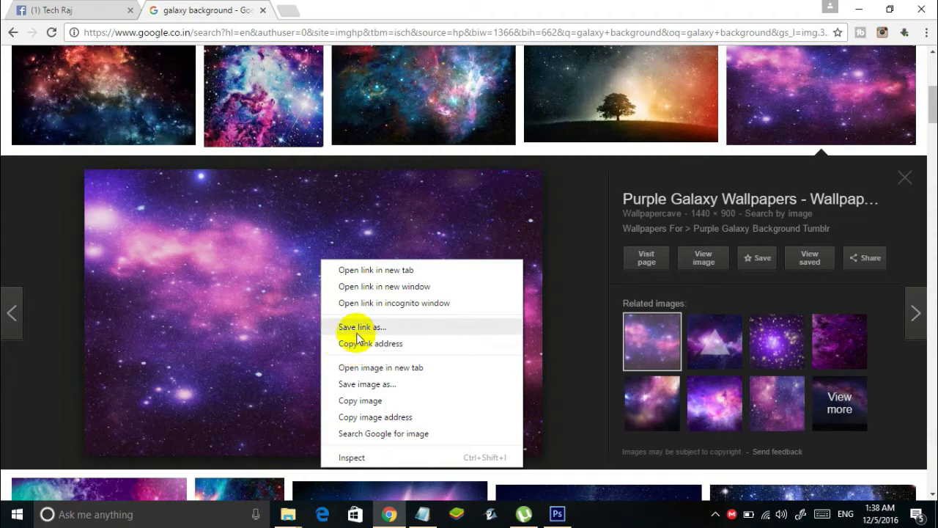
left_click(363, 384)
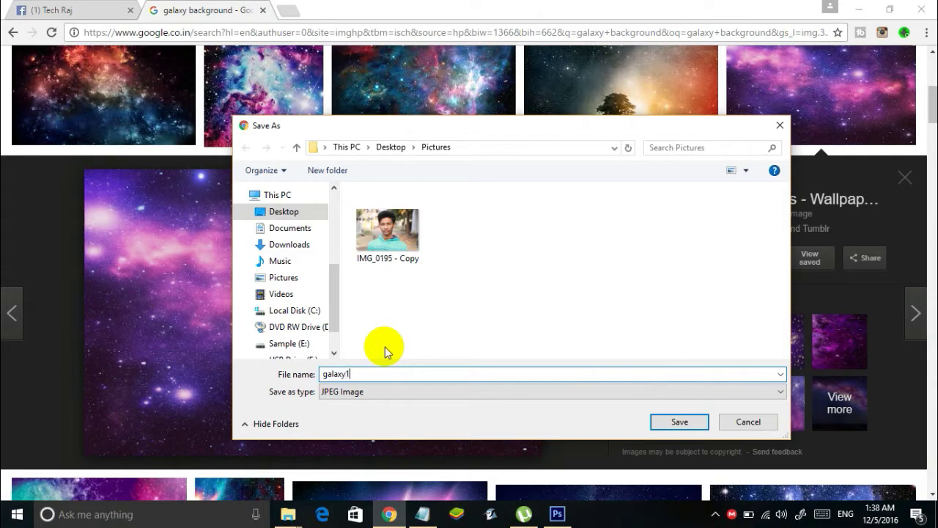
type("galaxy1")
key("Return")
left_click(907, 177)
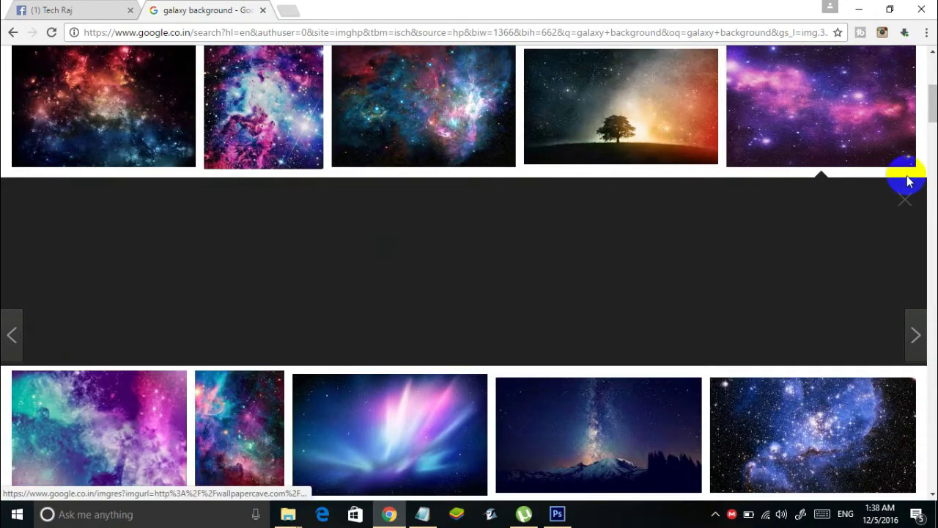
- Open the preview of the blue 1920 × 1080 galaxy wallpaper and save the image as galaxy2
scroll(894, 269, "down", 2)
left_click(783, 118)
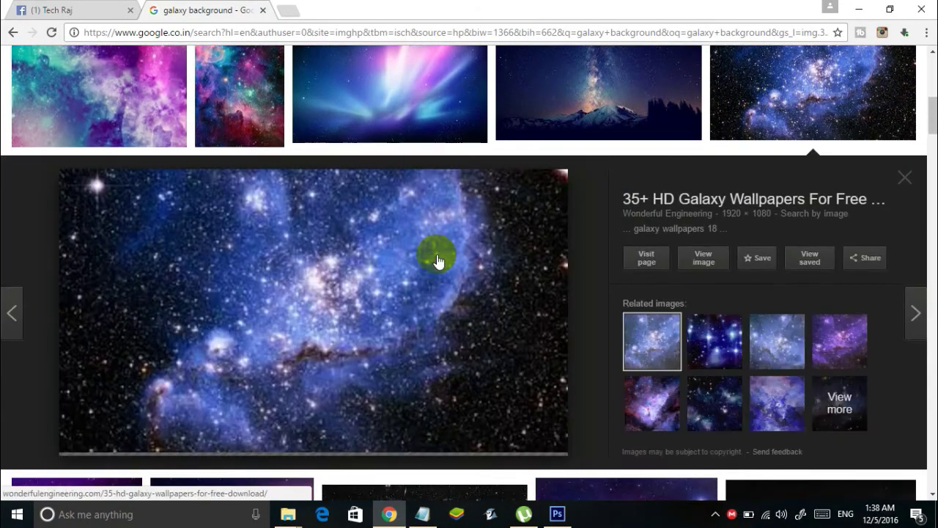
right_click(330, 222)
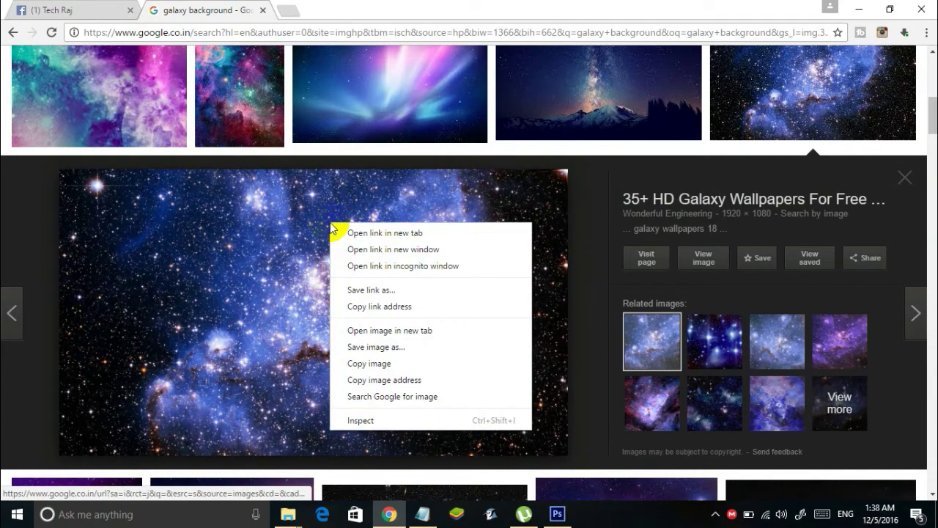
left_click(380, 346)
type("galaxy2")
key("Return")
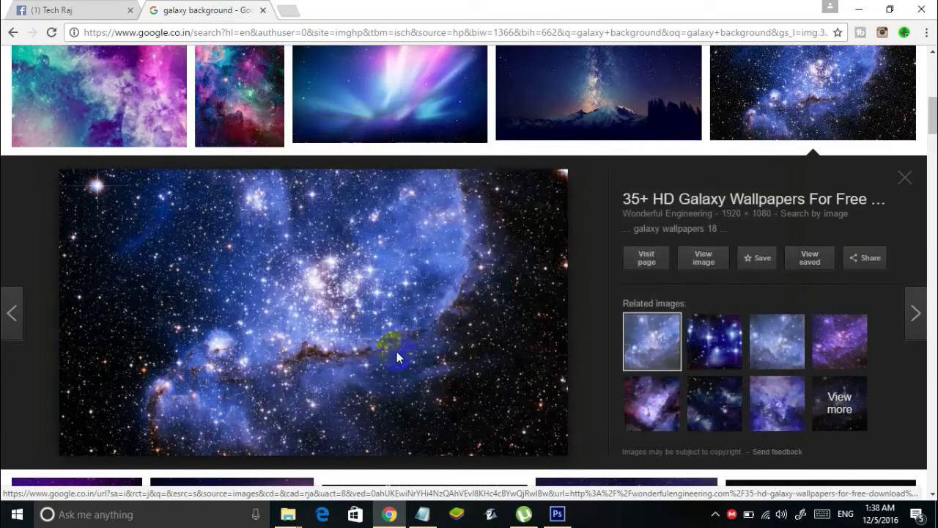
- Switch to Photoshop and open galaxy1 from the Pictures folder
left_click(557, 514)
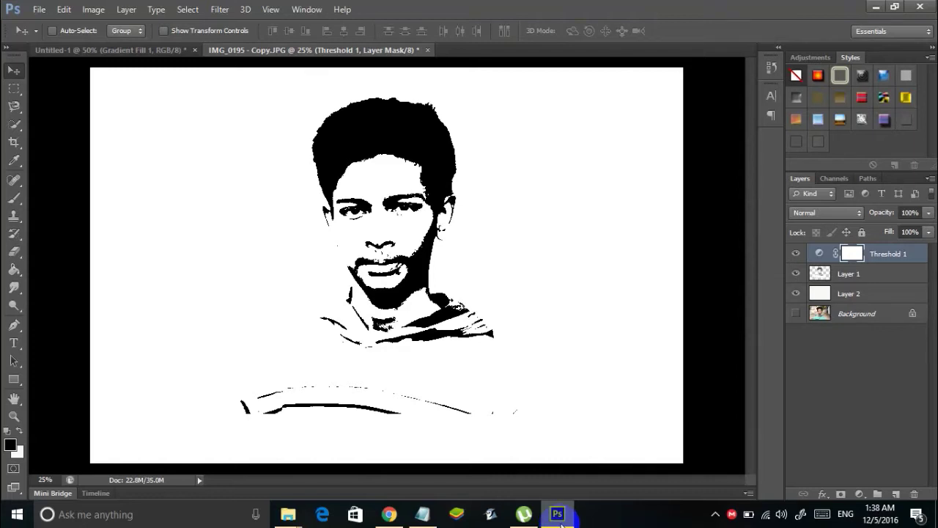
key("ctrl+o")
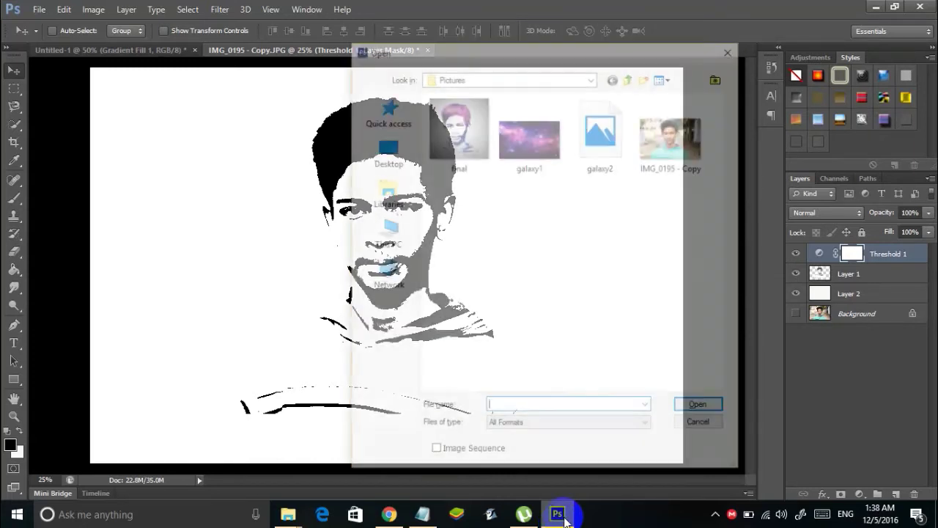
double_click(532, 153)
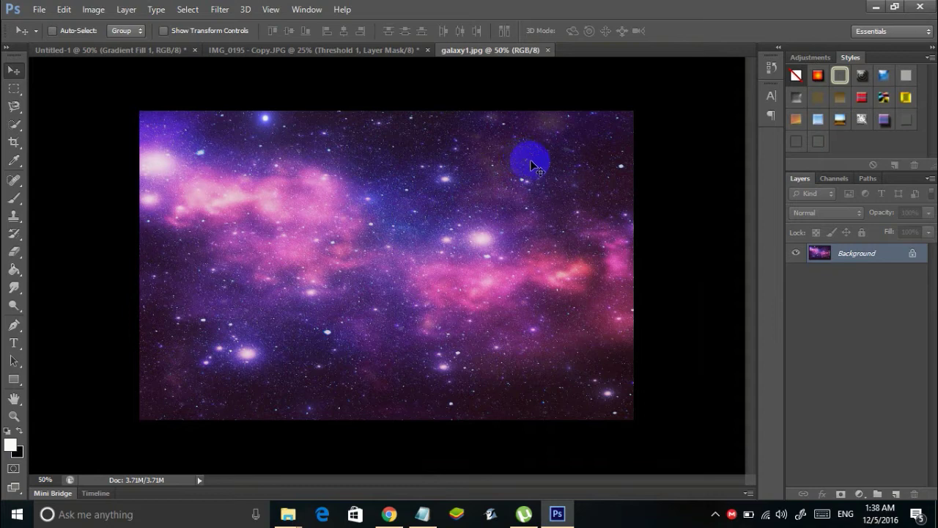
- Copy the entire galaxy1 image to the clipboard and return to the IMG_0195 - Copy document
key("ctrl+a")
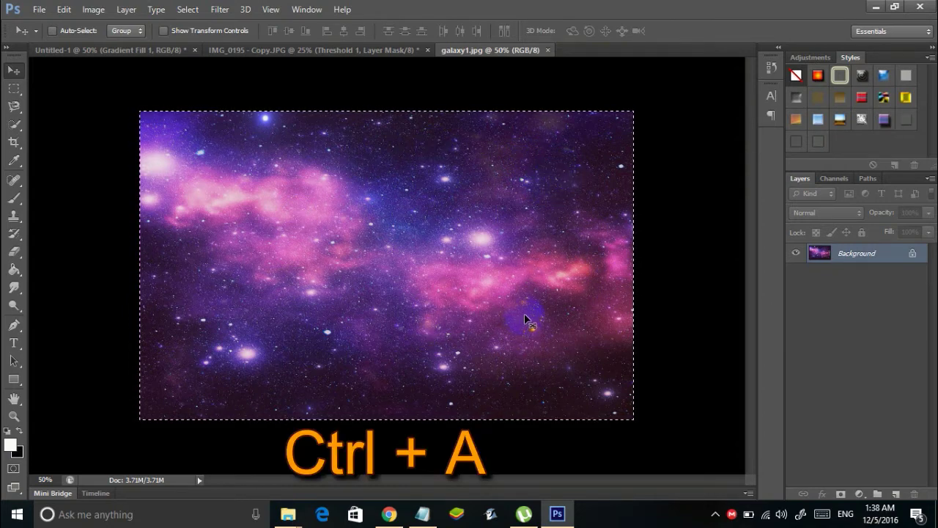
left_click(64, 8)
left_click(104, 89)
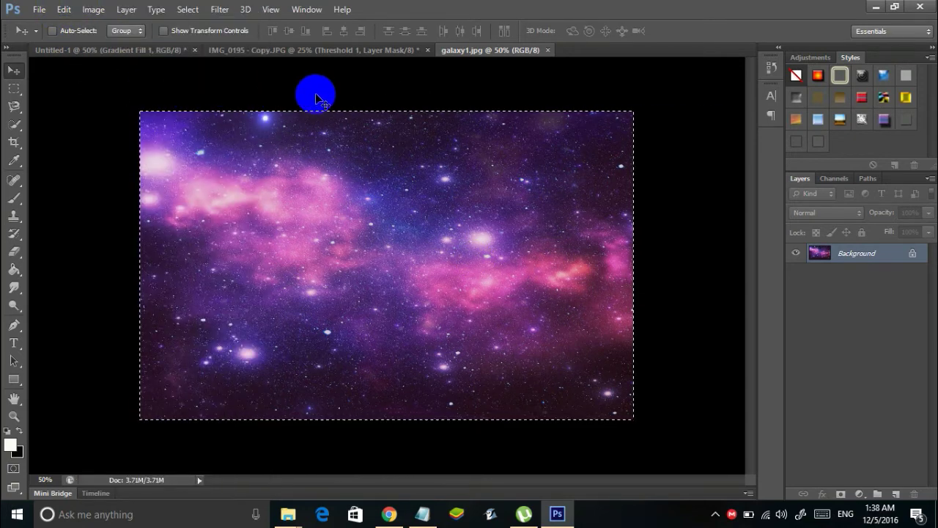
left_click(332, 52)
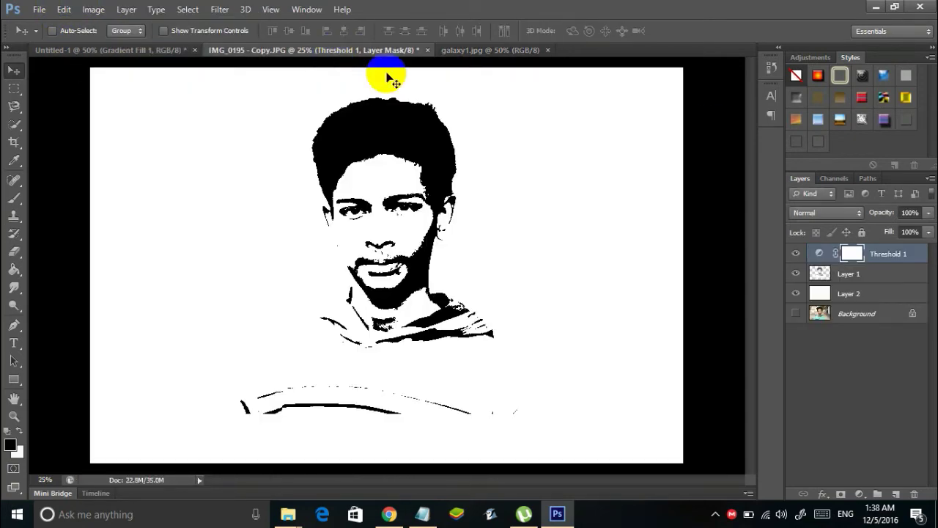
- Paste the galaxy1 image above the Threshold 1 layer and move it up over the portrait's hair and face
key("ctrl+v")
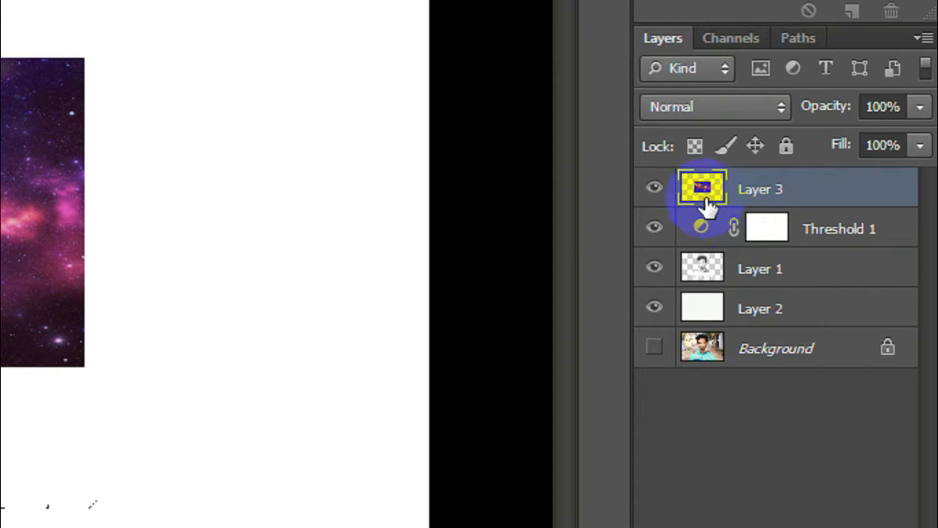
left_click(702, 185)
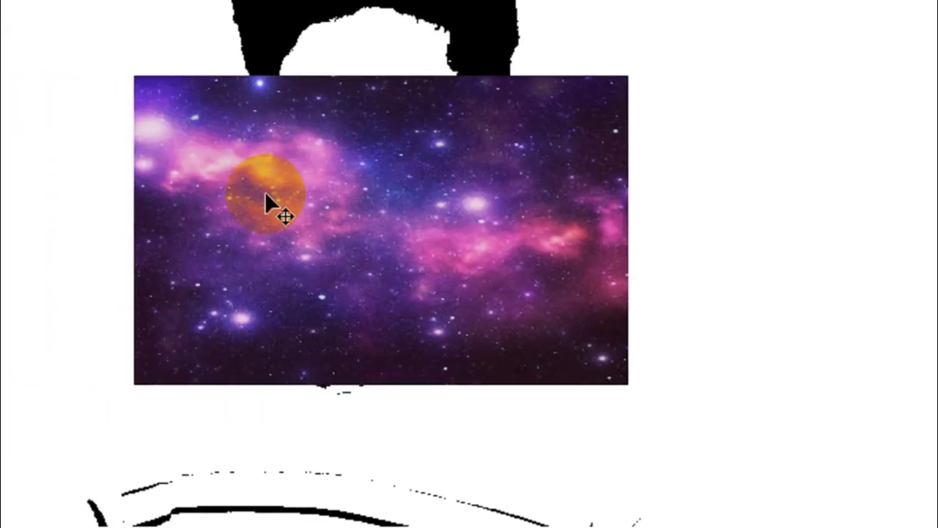
mouse_move(184, 191)
left_mouse_down()
mouse_move(226, 126)
mouse_move(208, 126)
mouse_move(201, 139)
left_mouse_up()
left_click_drag(280, 134, 279, 133)
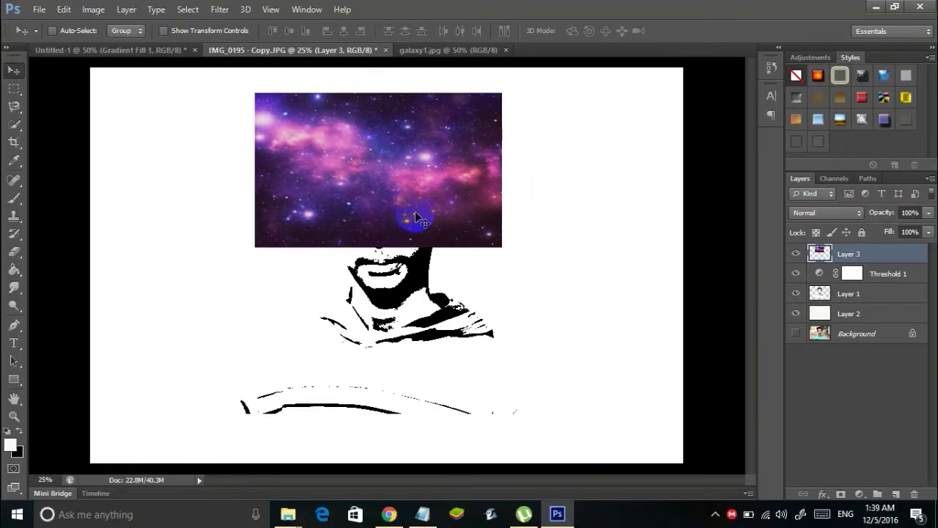
- Free-transform the purple galaxy layer, enlarging it to slightly more than 130% so it spans the whole head
key("ctrl+t")
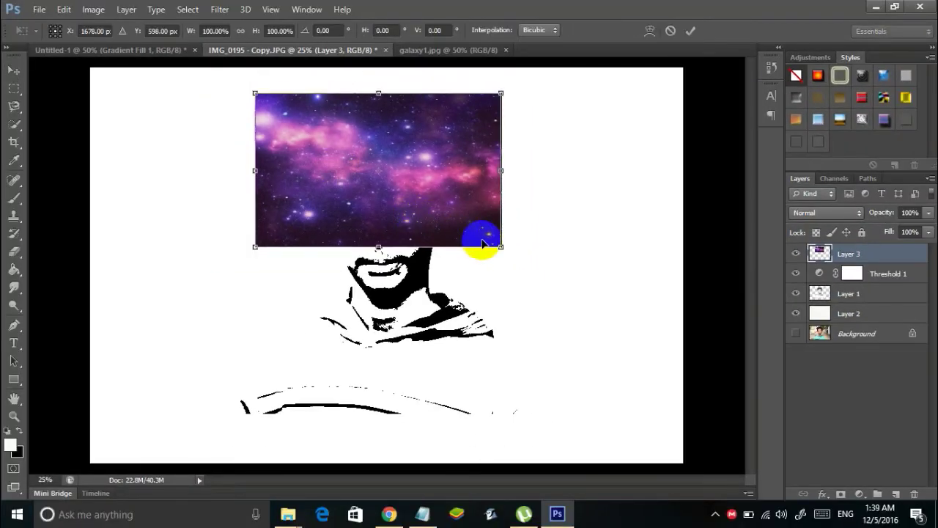
left_click_drag(501, 246, 549, 276)
left_click_drag(468, 231, 455, 229)
left_click_drag(535, 274, 561, 301)
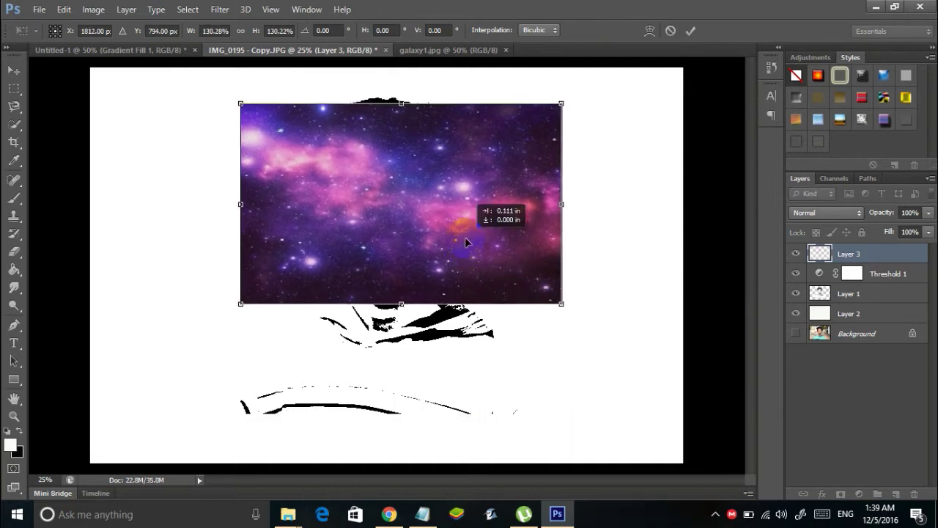
left_click_drag(464, 236, 455, 230)
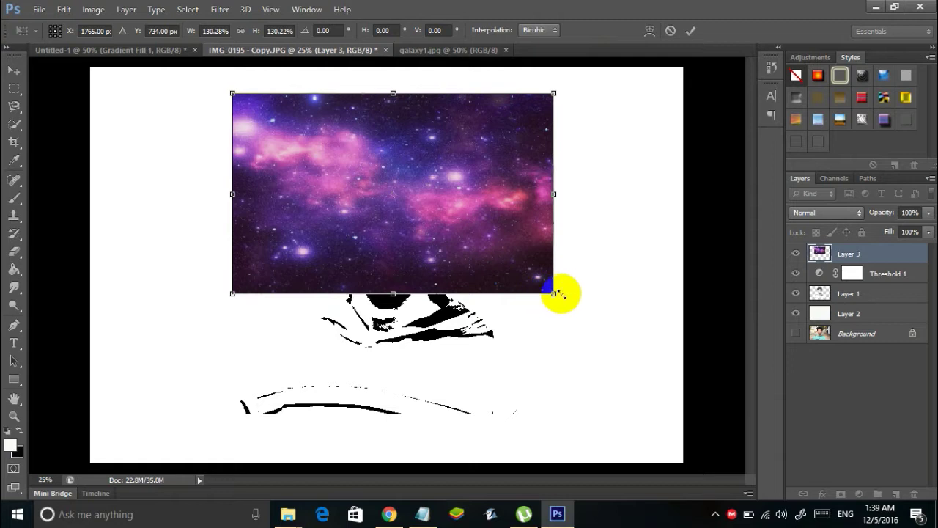
left_click_drag(554, 293, 570, 306)
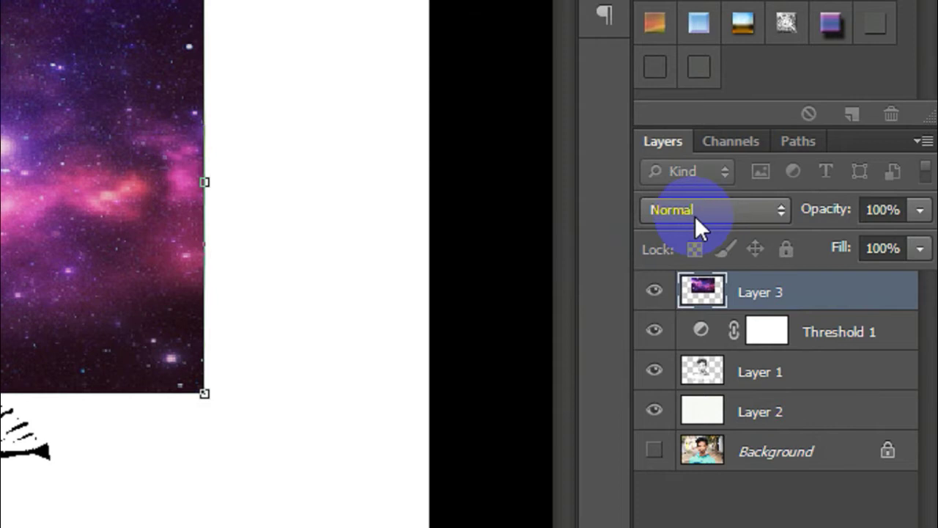
- Set the purple galaxy layer's blend mode to Screen, shift its pink clouds over the hair, and apply the transform
left_click(817, 215)
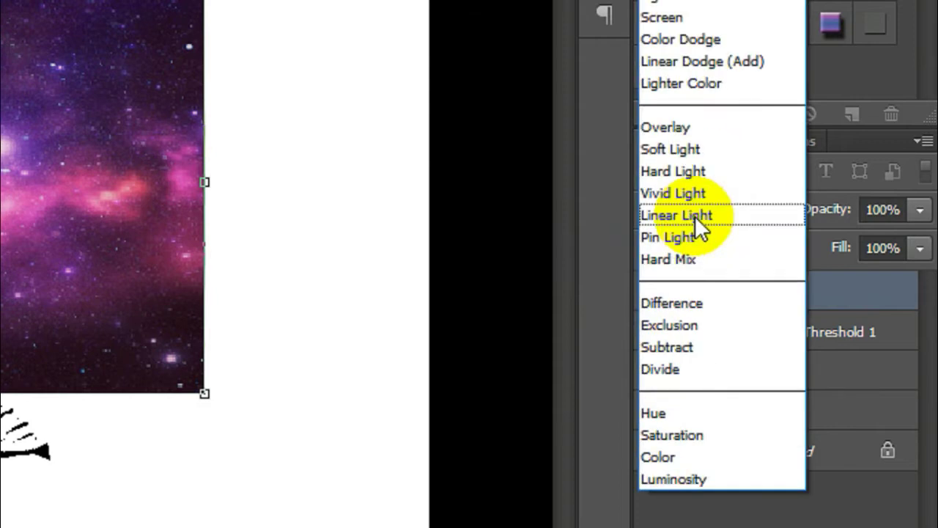
left_click(660, 21)
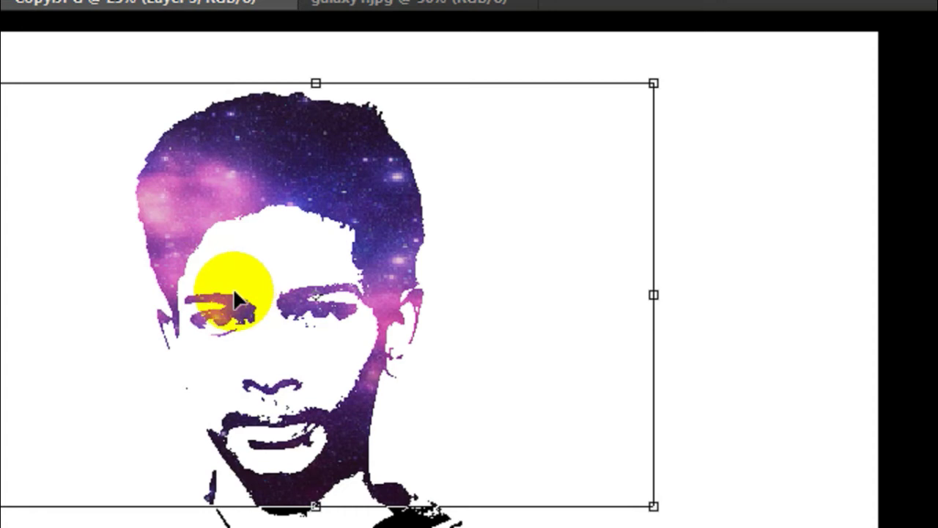
left_click_drag(346, 189, 396, 168)
left_click_drag(310, 192, 359, 194)
double_click(359, 194)
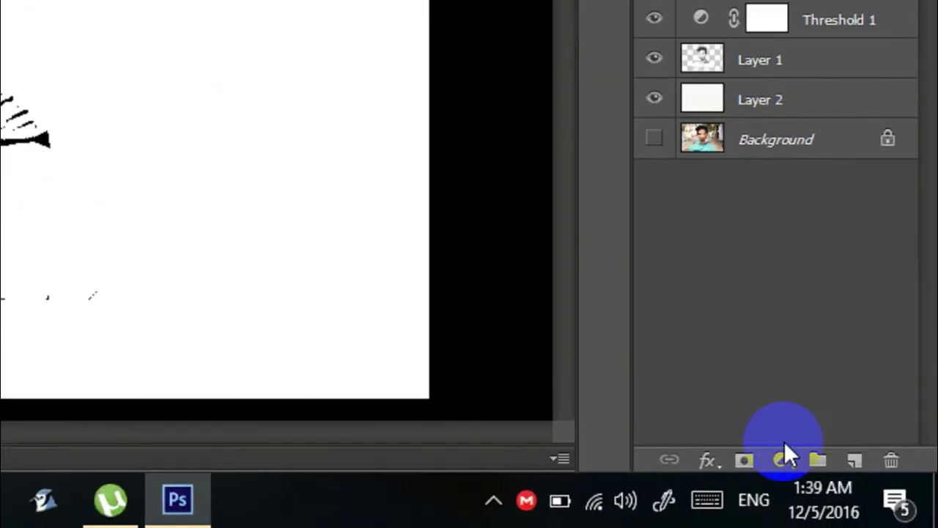
- Add a Hue/Saturation adjustment layer above the purple galaxy and set its Hue to about +37
left_click(812, 474)
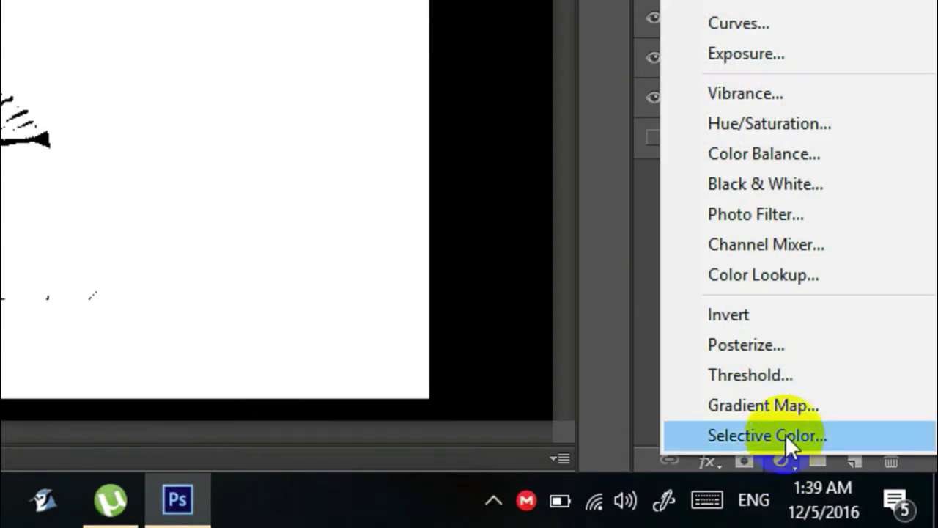
left_click(755, 125)
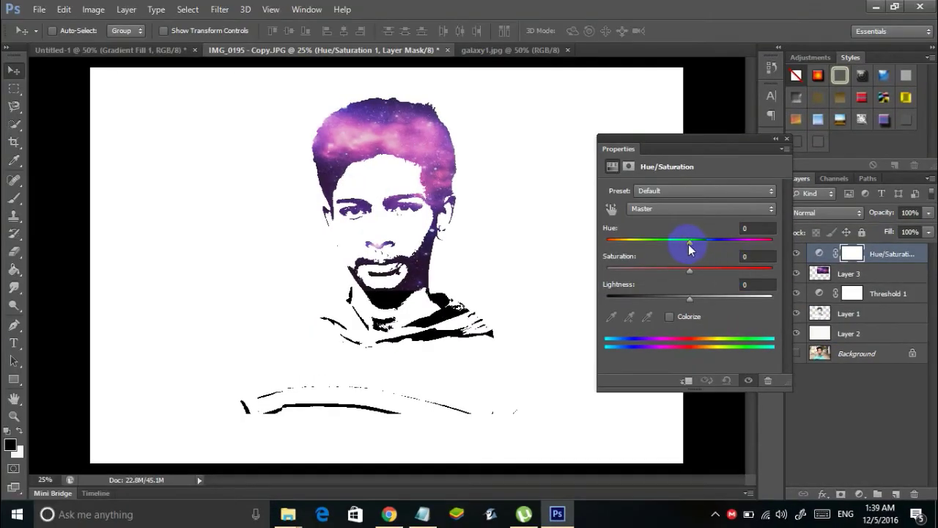
left_click_drag(688, 244, 700, 243)
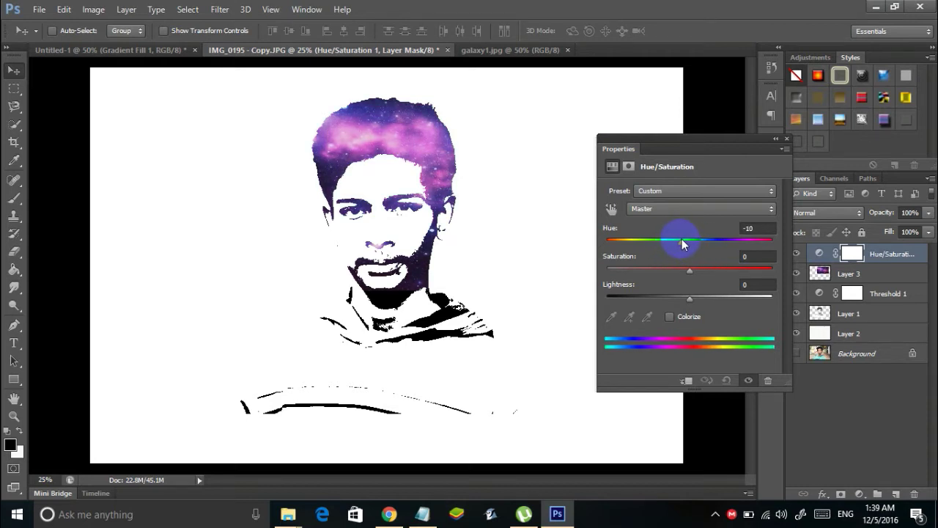
left_click_drag(695, 244, 721, 245)
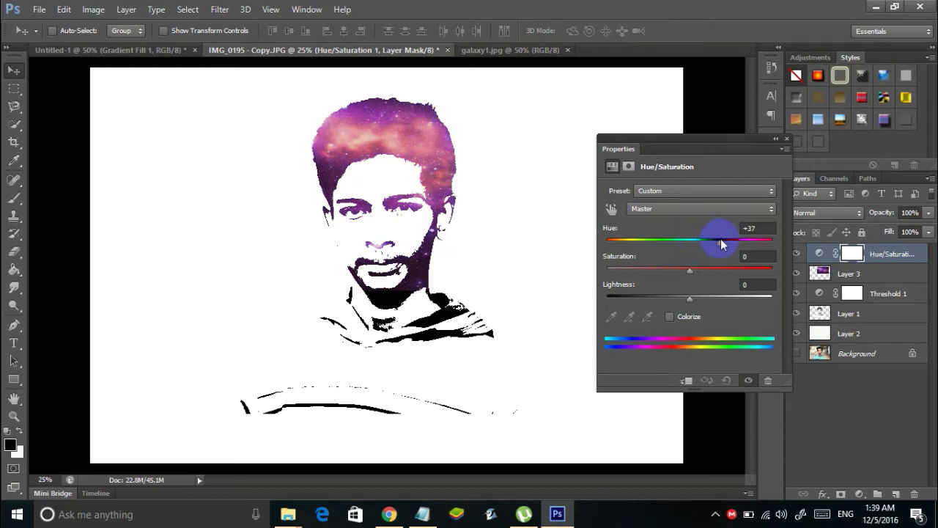
left_click(448, 312)
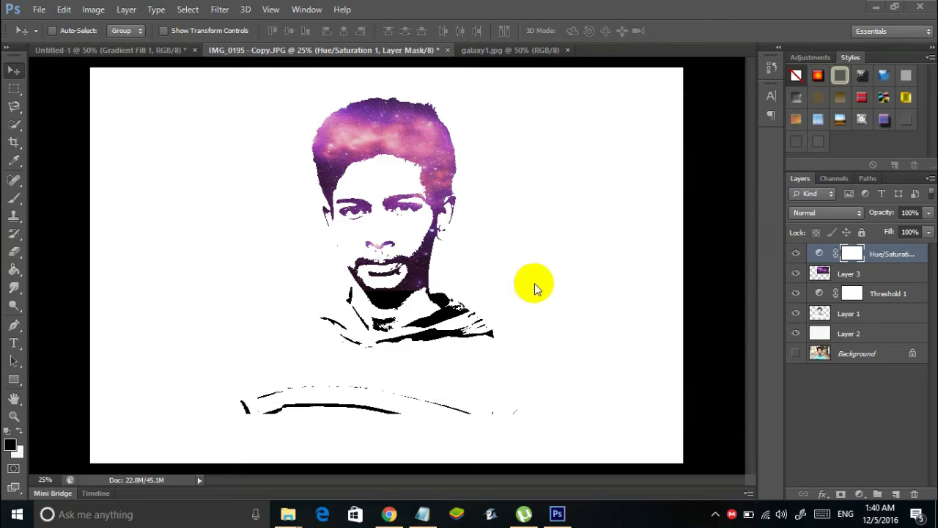
- Open the galaxy2 image as a separate document
left_click(627, 6)
key("ctrl+o")
double_click(587, 143)
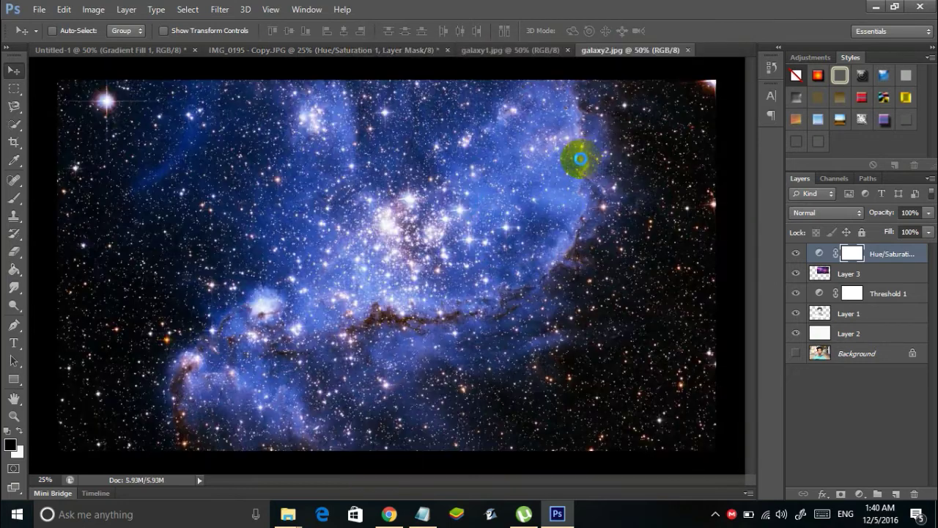
left_click(635, 248)
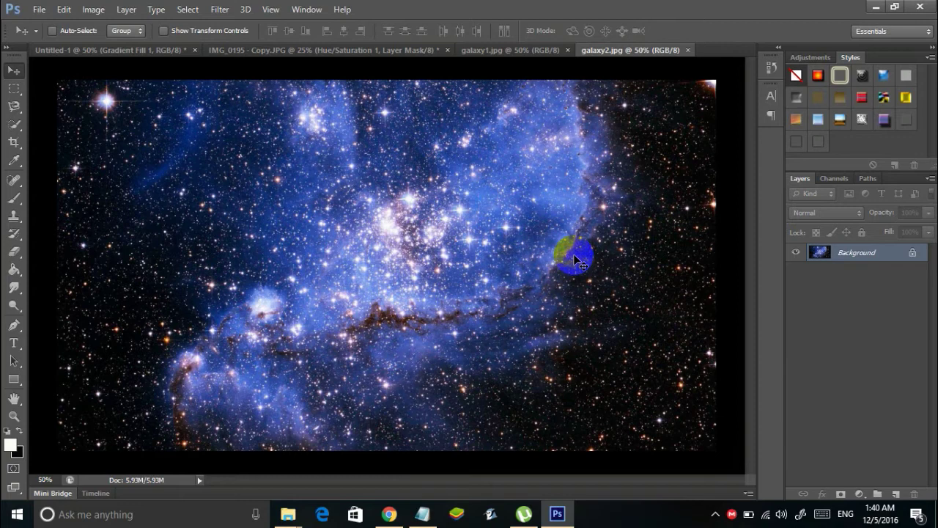
- Copy the entire galaxy2 image into the IMG_0195 - Copy document and move it down over the chin and shirt
key("ctrl+a")
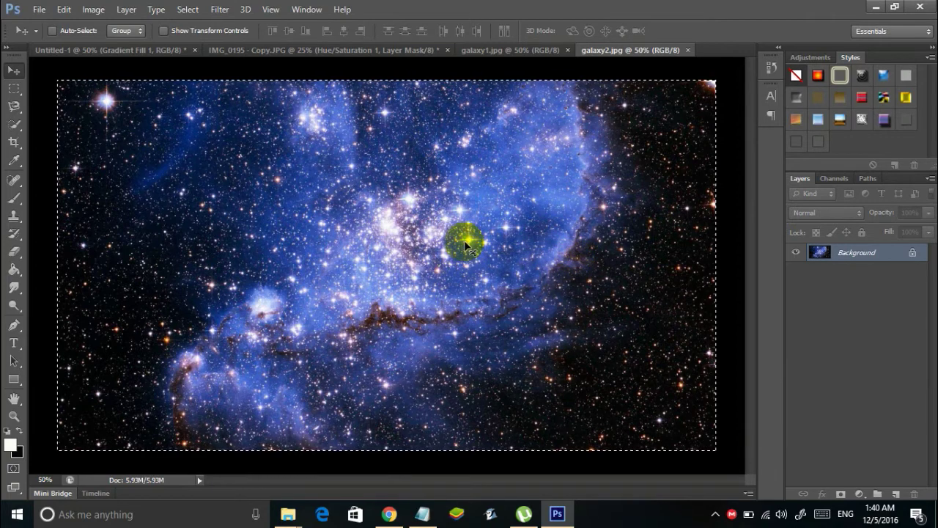
left_click(387, 51)
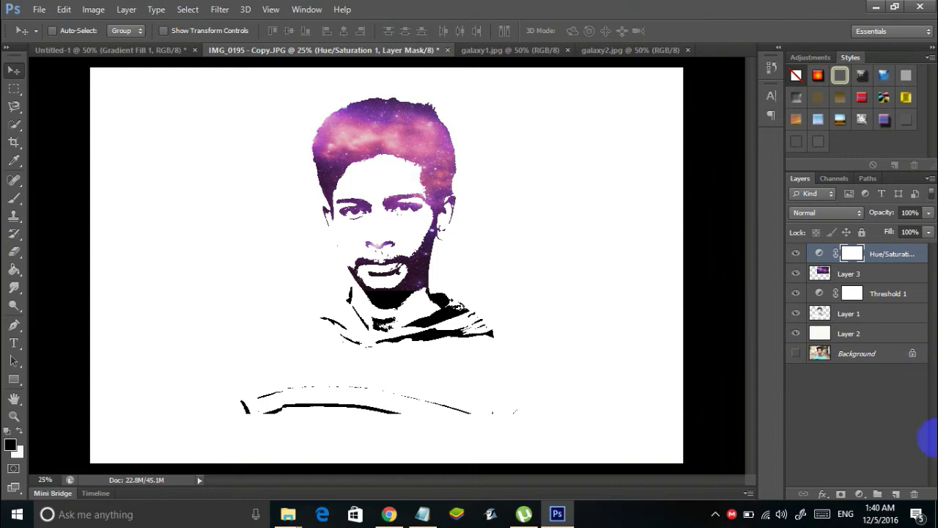
key("ctrl+v")
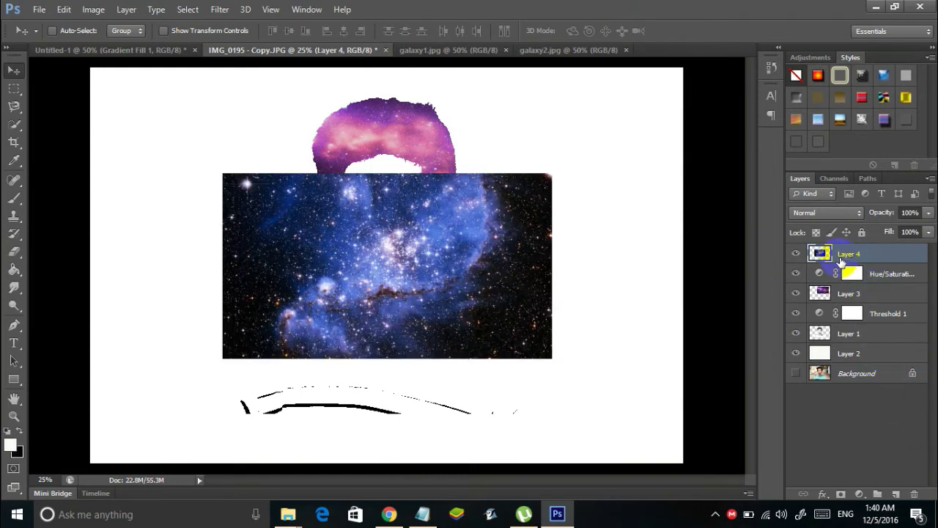
left_click_drag(455, 260, 460, 363)
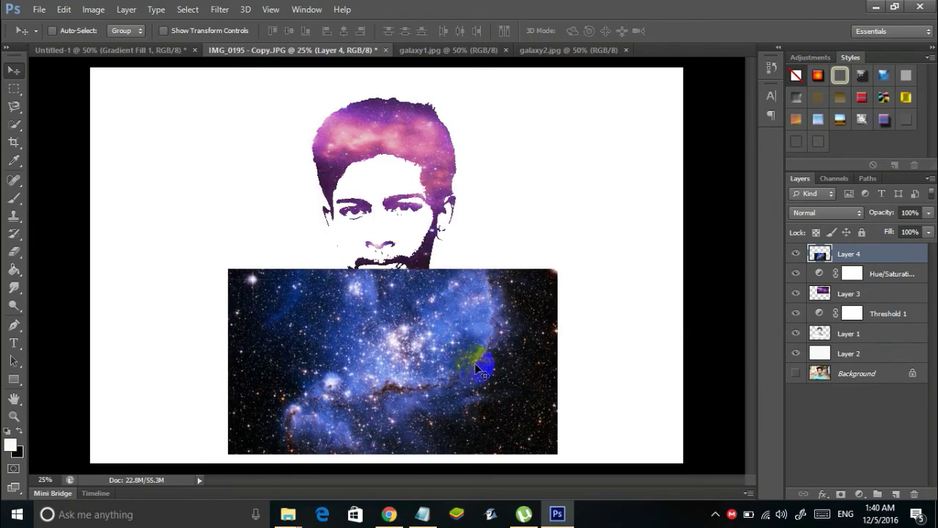
- Scale the blue galaxy layer down to about 84%, keep it over the chin and shirt, and apply the transform
key("ctrl+t")
left_click_drag(557, 452, 531, 438)
mouse_move(464, 400)
left_mouse_down()
mouse_move(445, 401)
mouse_move(458, 404)
left_mouse_up()
left_click_drag(546, 442, 523, 430)
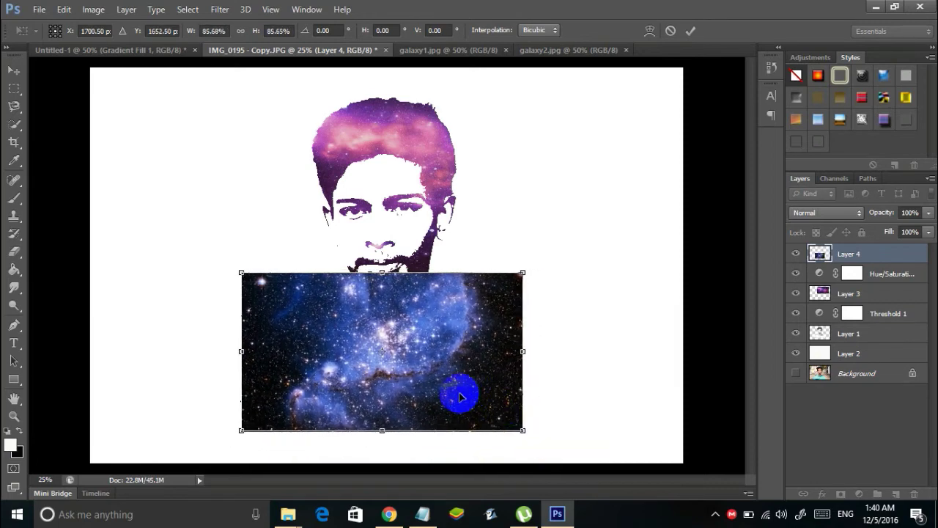
left_click_drag(461, 398, 464, 396)
left_click_drag(525, 433, 523, 427)
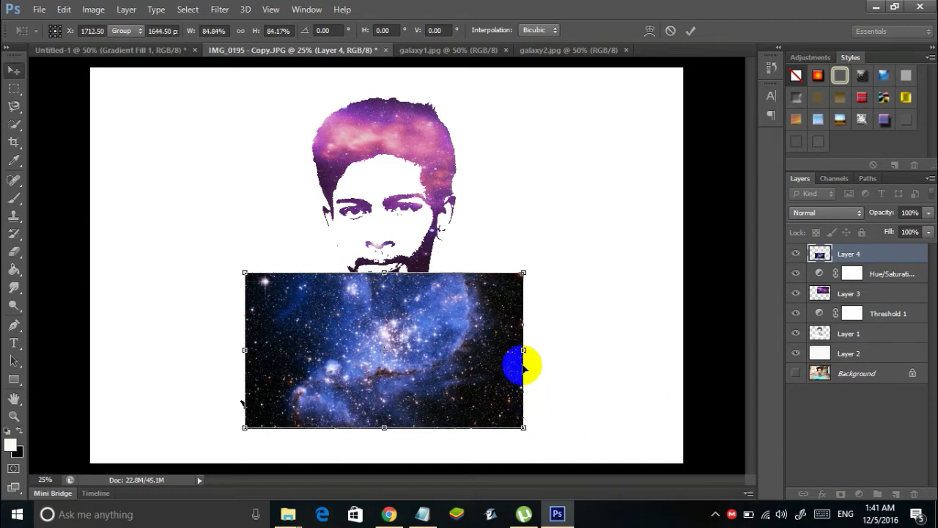
key("Return")
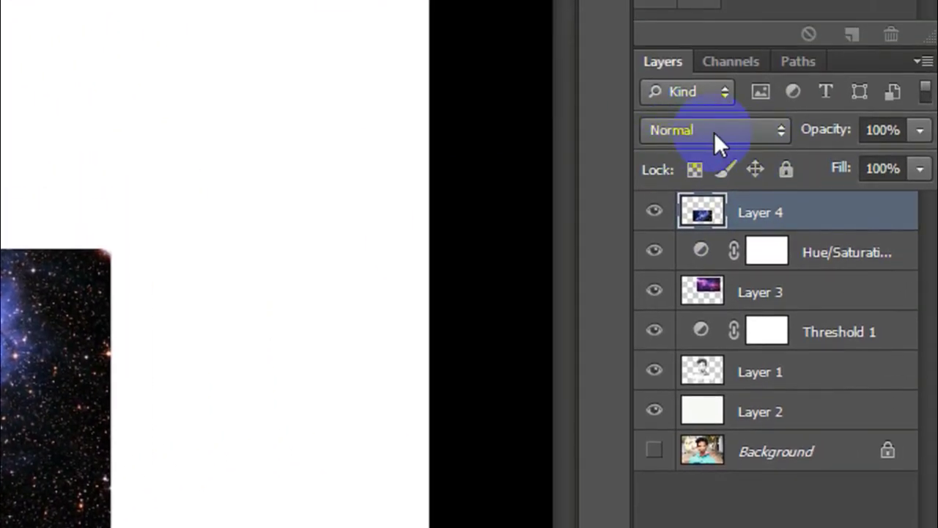
- Set the blue galaxy layer's blend mode to Screen and reposition it over the beard, neck and shirt collar
left_click(695, 131)
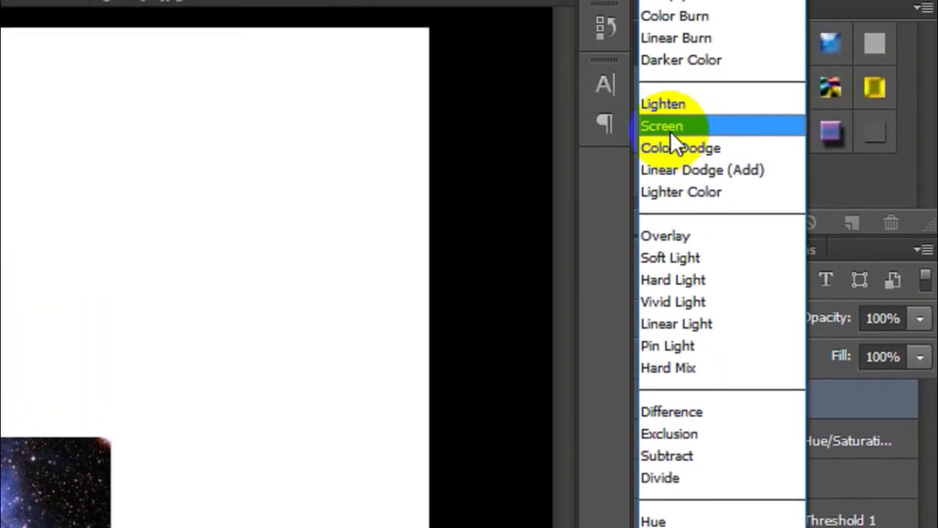
left_click(665, 130)
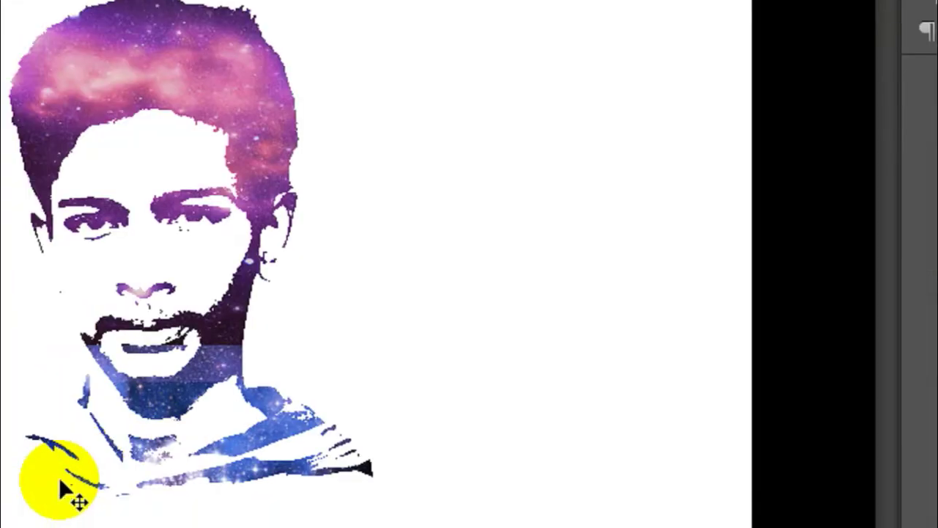
left_click_drag(178, 413, 197, 363)
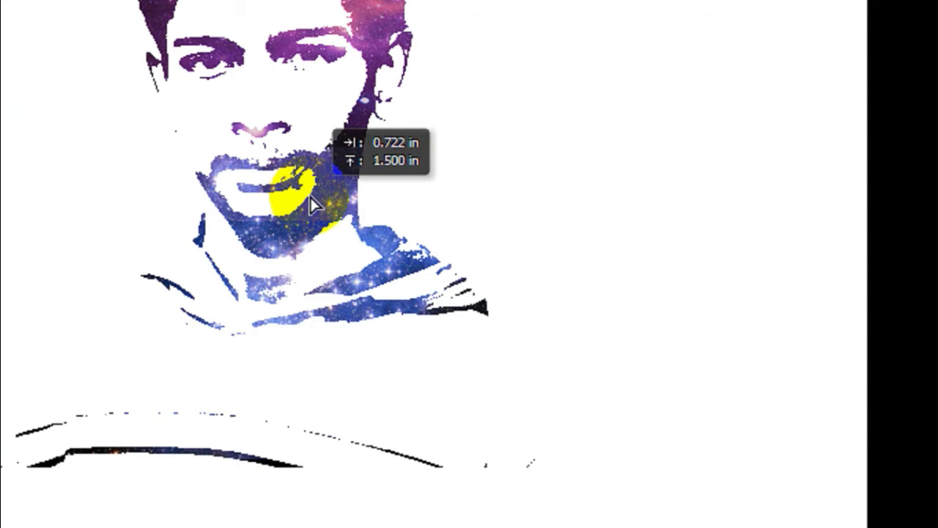
left_click_drag(312, 205, 345, 237)
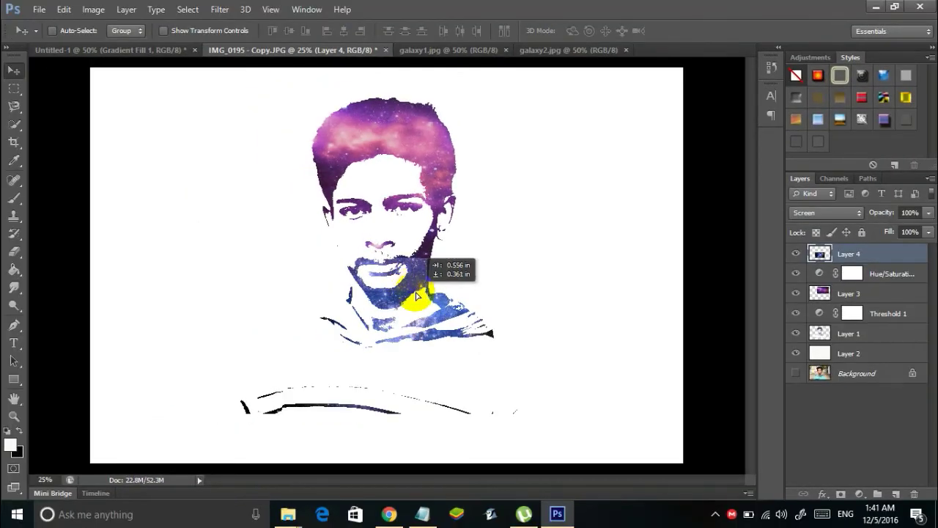
left_click_drag(416, 296, 410, 291)
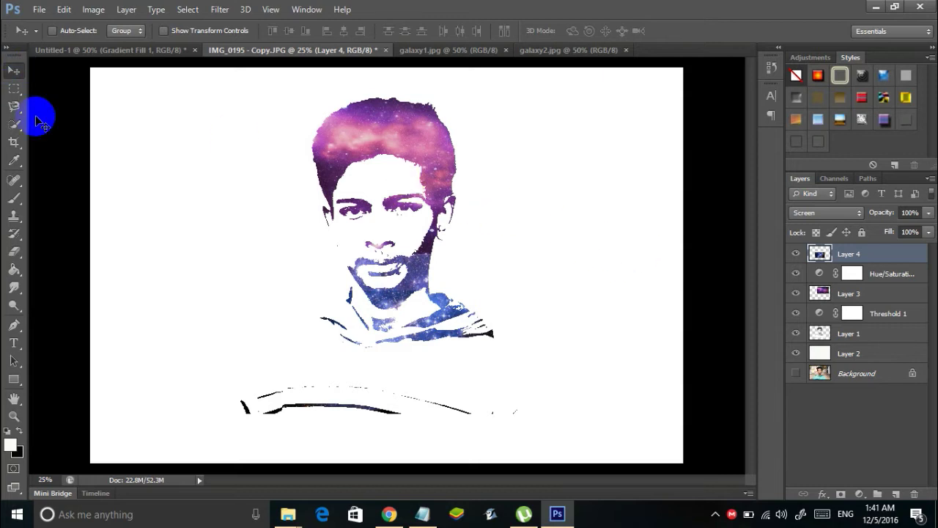
- Crop the canvas around the head and collar to about 25.8 in high, trimming both sides and the stray shirt lines below
left_click(14, 140)
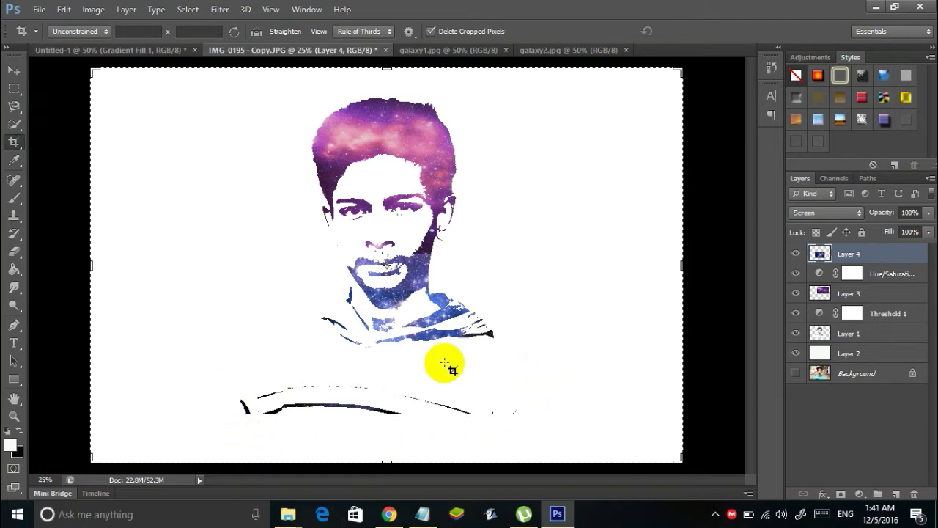
left_click(407, 456)
left_click_drag(387, 460, 398, 418)
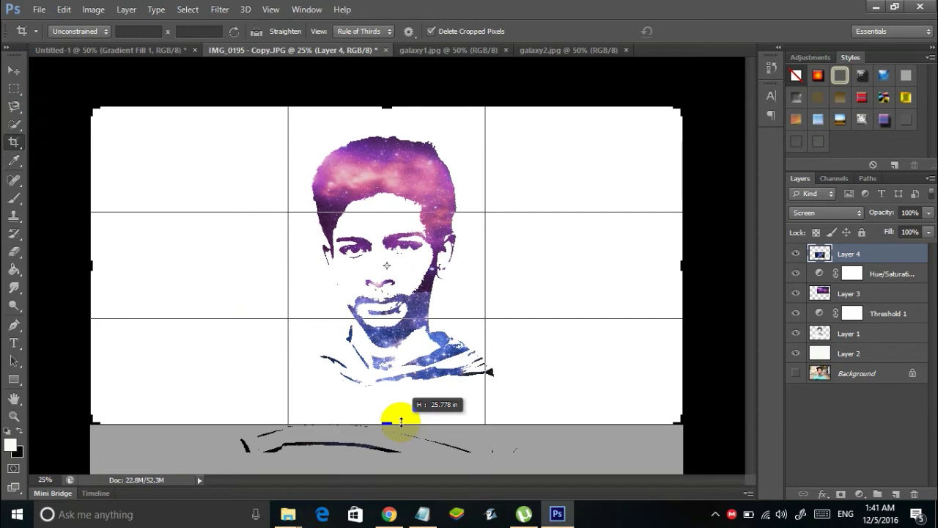
left_click_drag(666, 293, 623, 268)
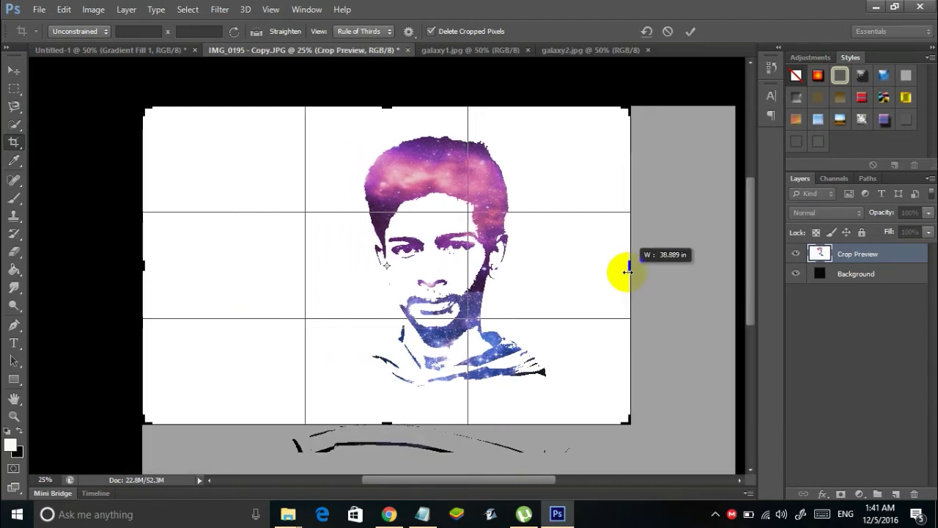
left_click_drag(143, 266, 207, 269)
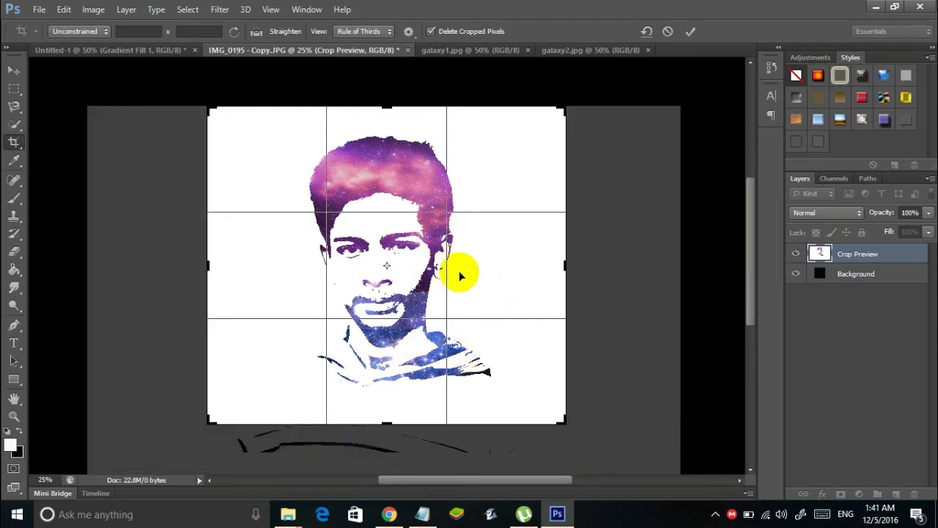
left_click(693, 32)
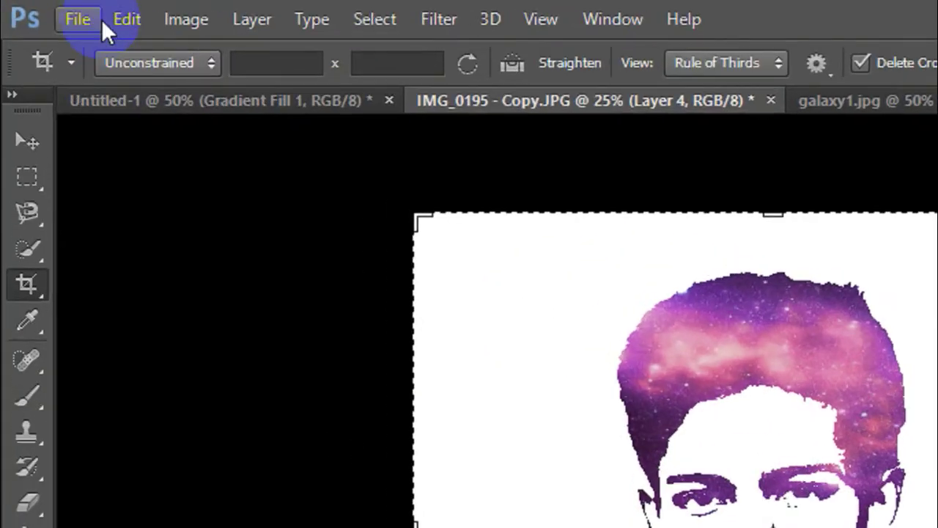
- Save the cropped artwork as a PNG copy named result in the Pictures folder, with smallest compression and no interlacing
left_click(41, 11)
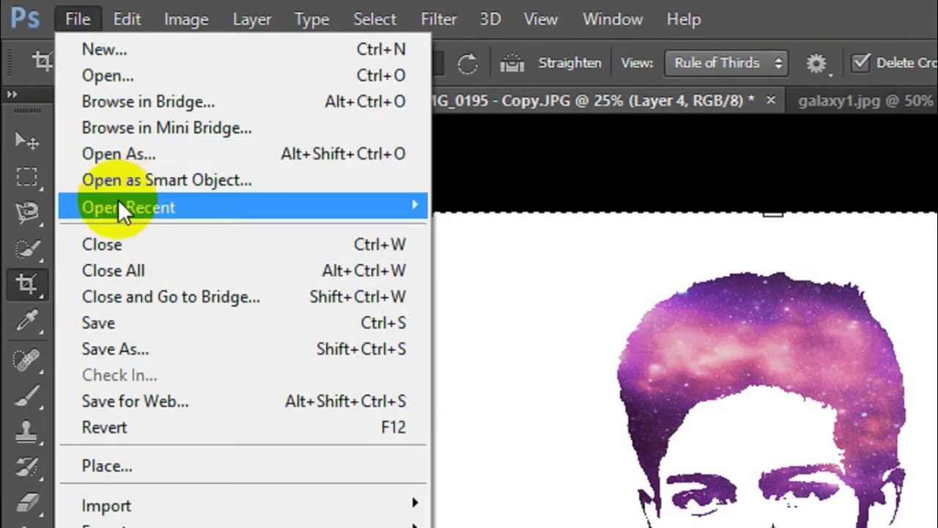
left_click(138, 343)
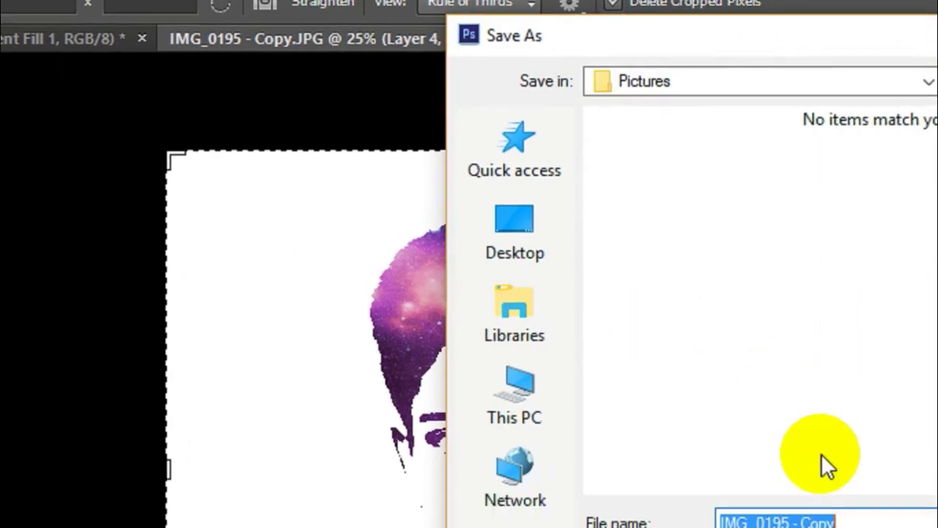
type("result")
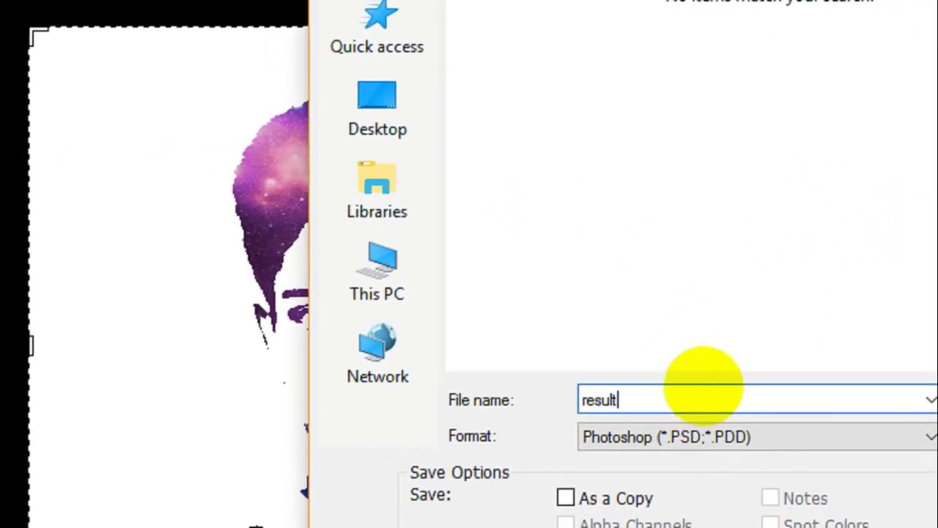
left_click(695, 437)
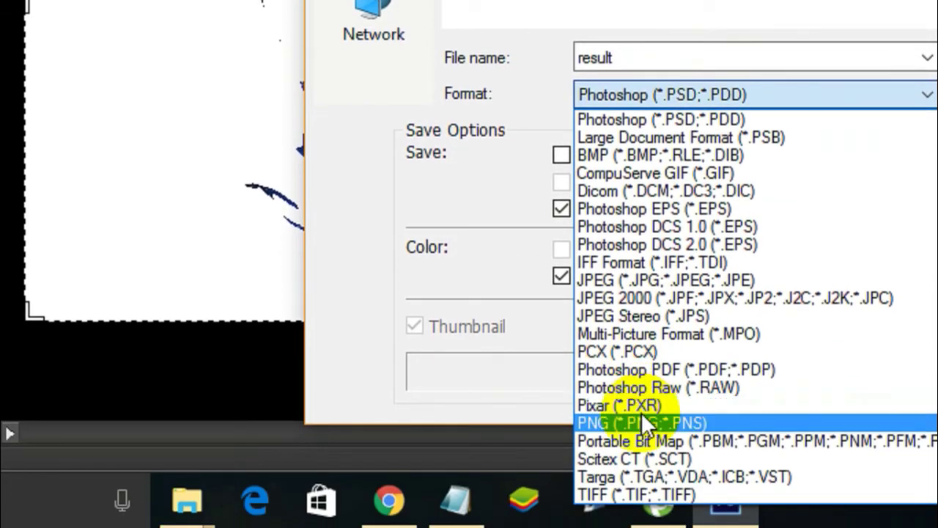
left_click(641, 518)
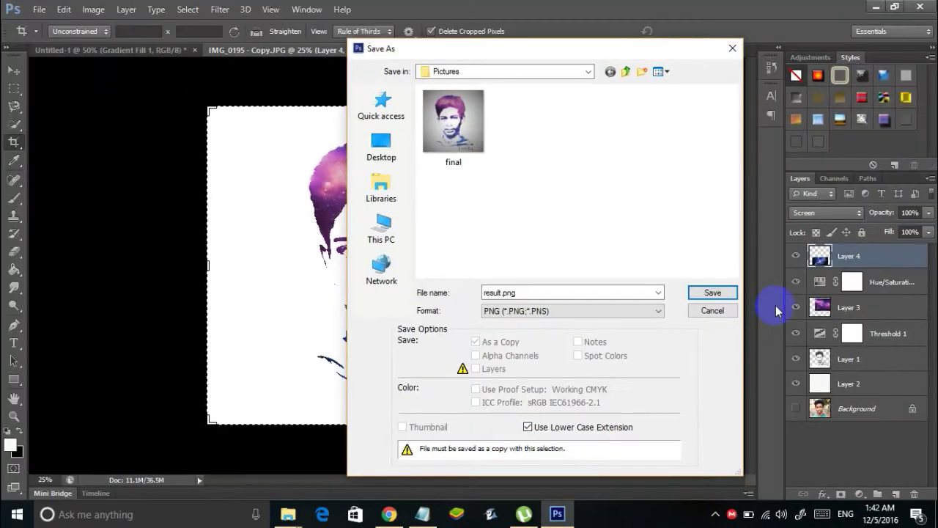
left_click(715, 292)
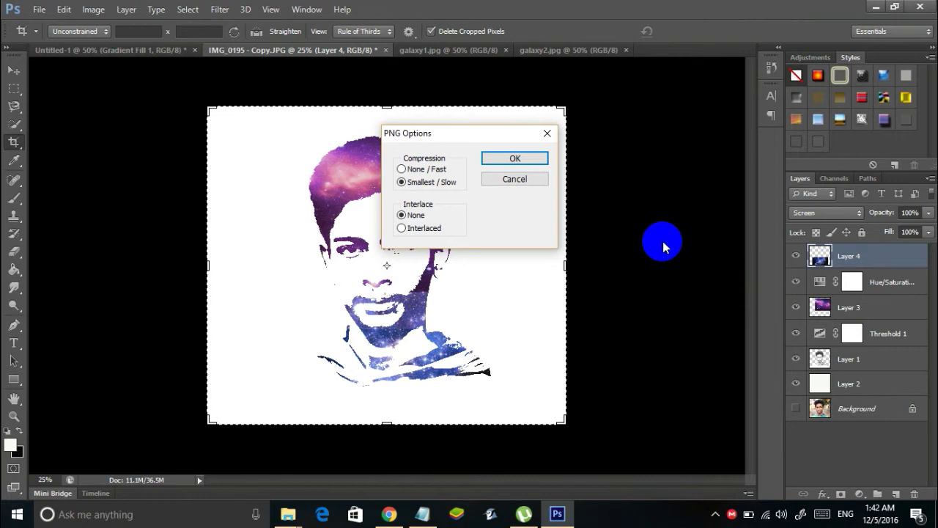
left_click(513, 156)
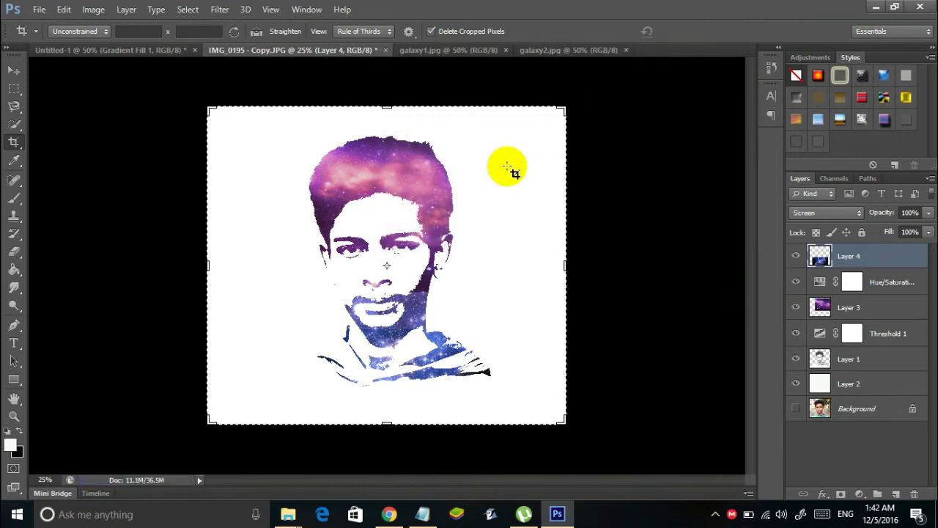
- Switch to File Explorer, close the new pp folder window, view result.png from the Pictures folder in Photos, and return to Photoshop
mouse_move(296, 510)
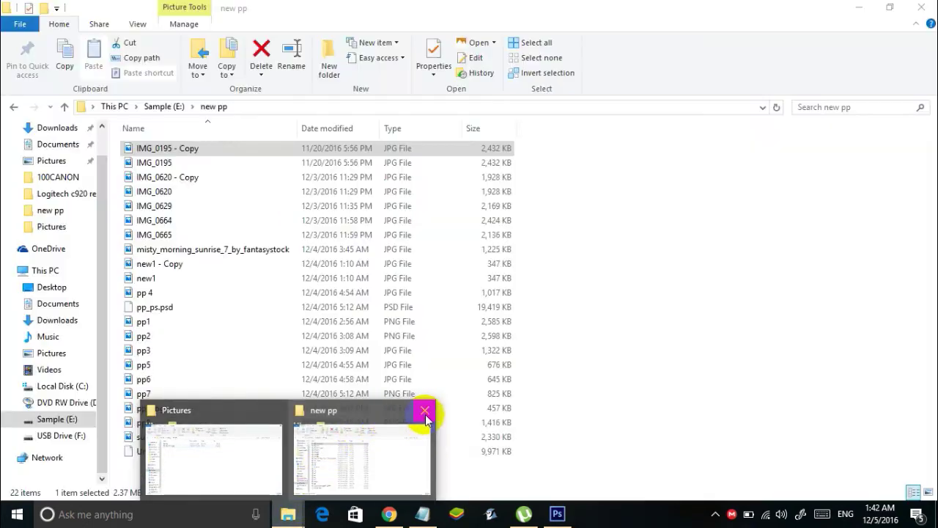
left_click(424, 410)
left_click(308, 448)
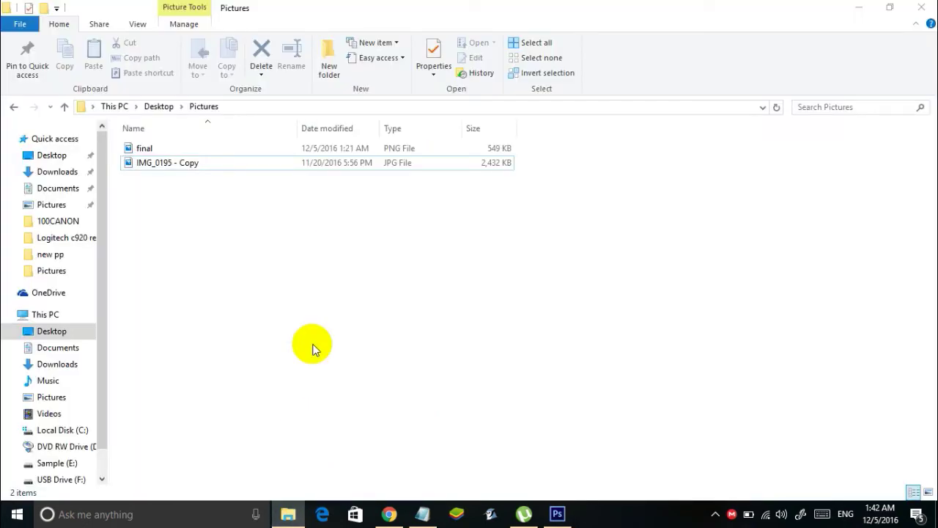
double_click(257, 206)
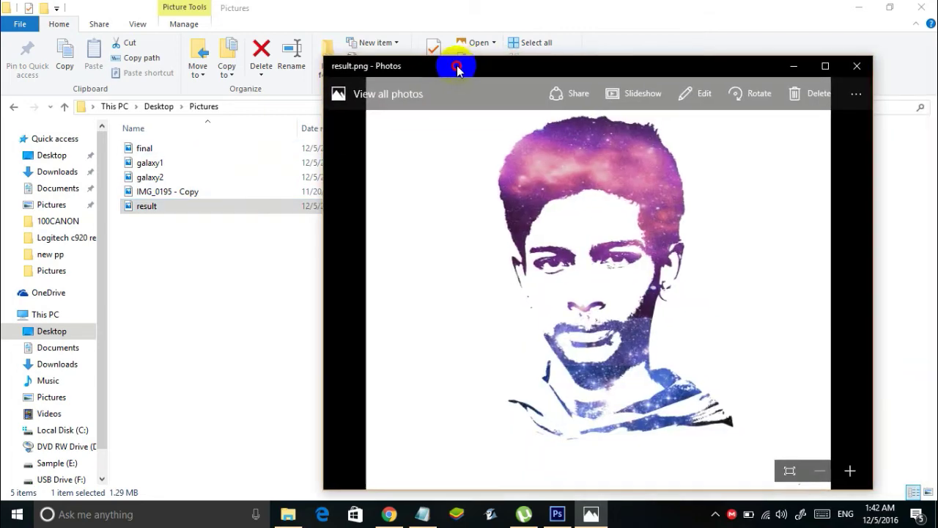
double_click(482, 70)
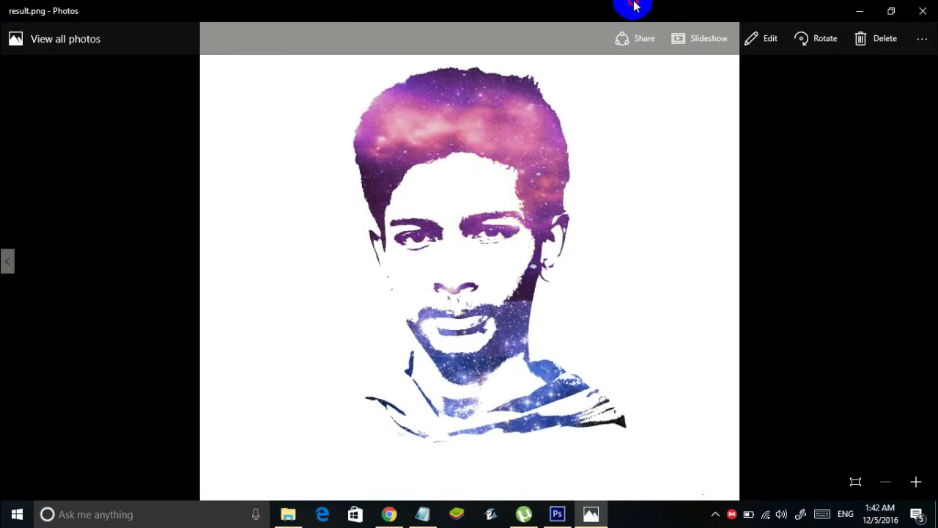
double_click(635, 7)
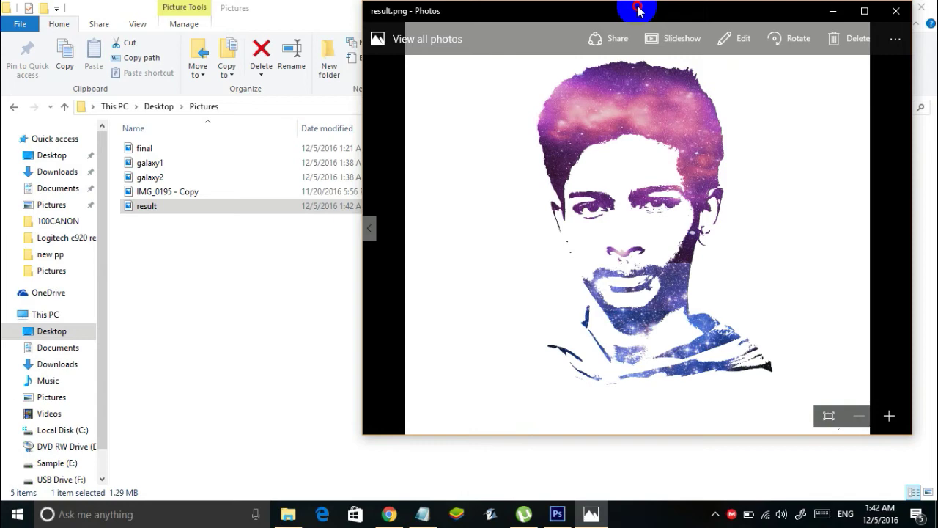
left_click_drag(638, 9, 623, 9)
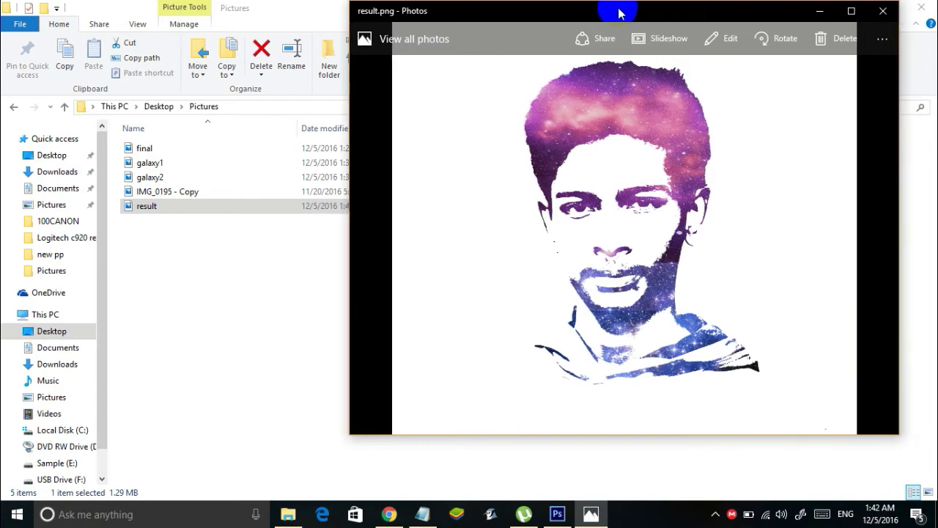
left_click(820, 11)
left_click(557, 513)
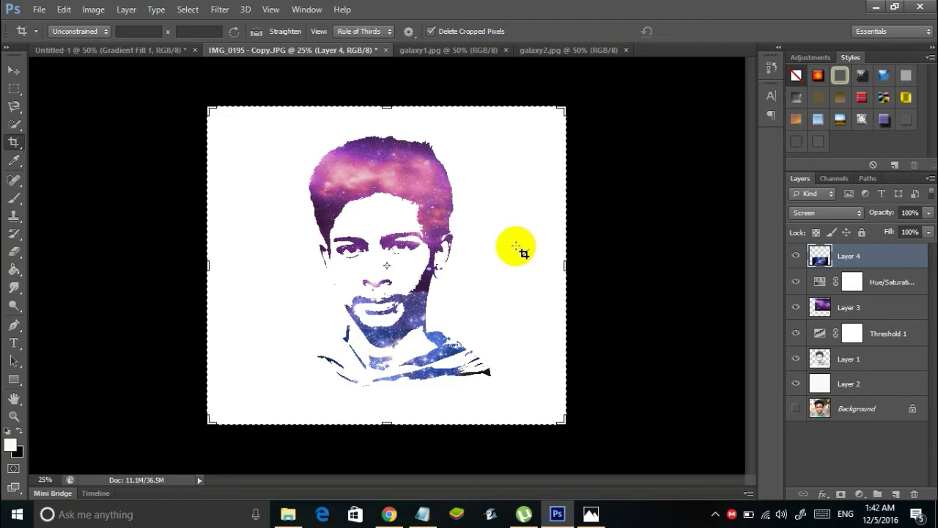
- Create a new white RGB document of 1920 x 1080 pixels at 96 pixels/inch
left_click(38, 10)
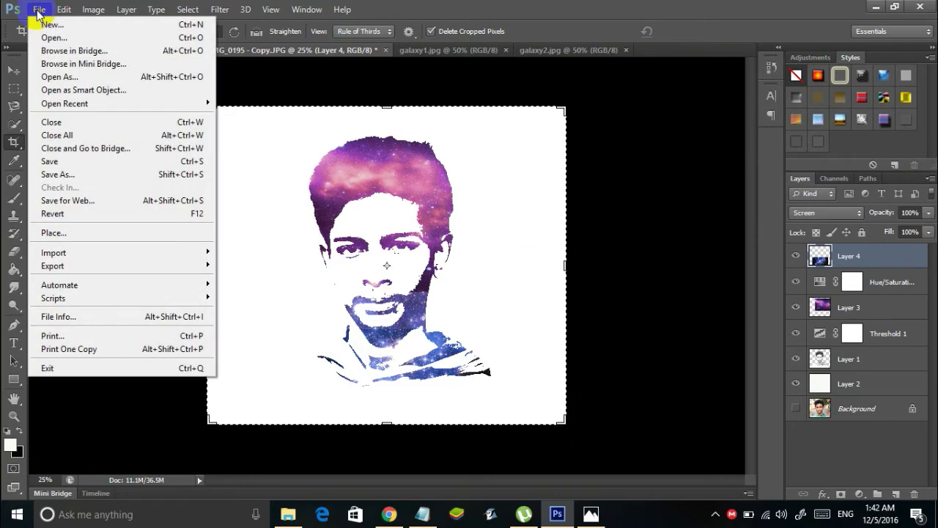
left_click(40, 24)
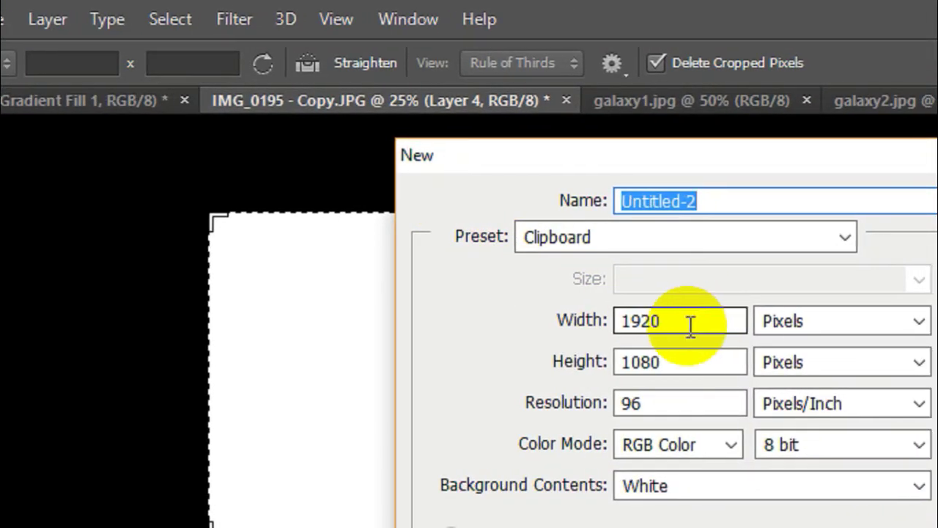
left_click_drag(702, 320, 635, 320)
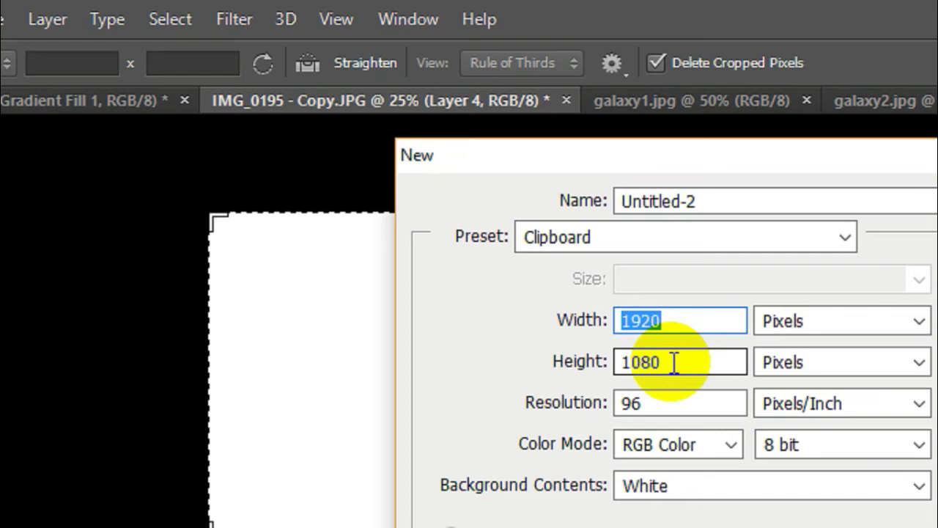
left_click_drag(674, 363, 628, 359)
left_click(643, 360)
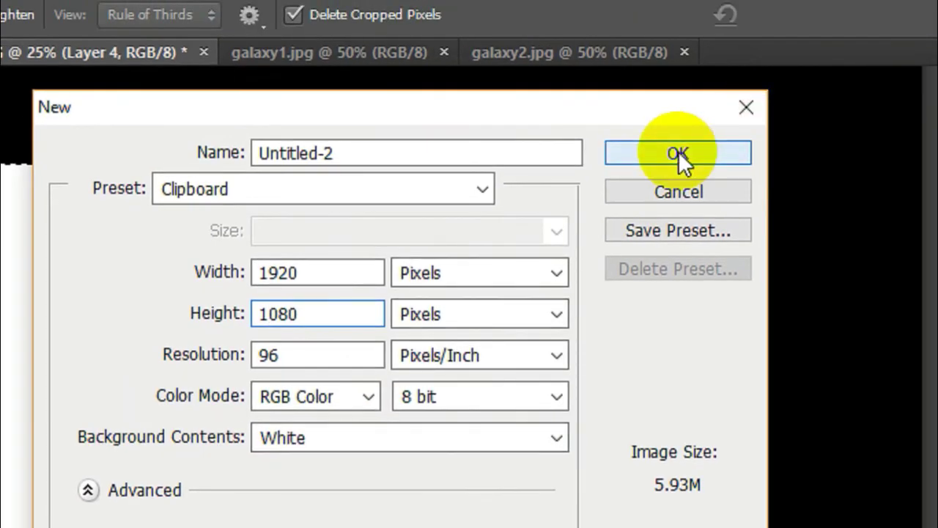
left_click(678, 152)
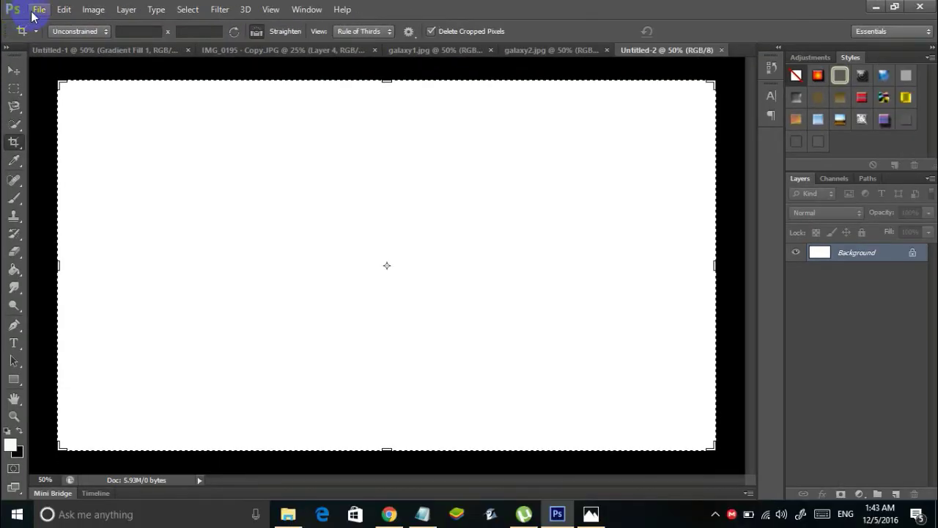
- Place the result image in the new document, scale it to about 44% and position it near the canvas centre
left_click(37, 10)
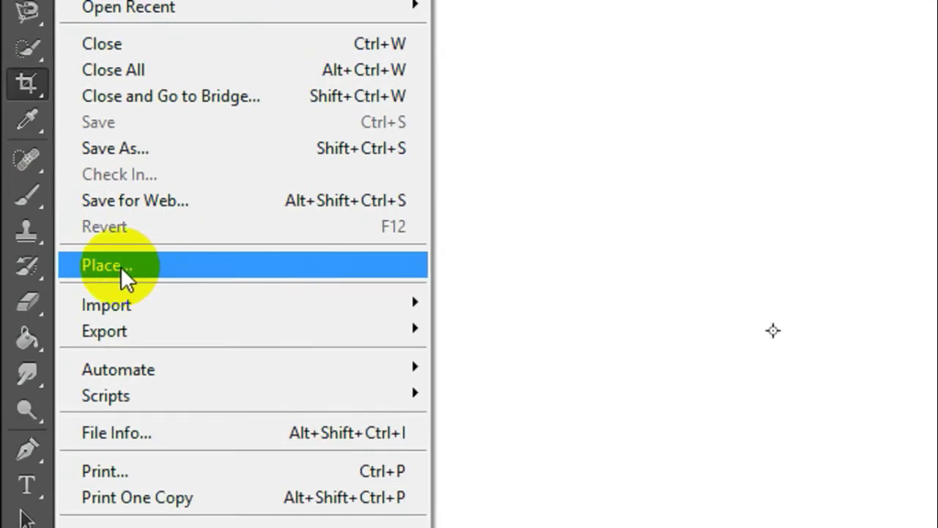
left_click(53, 233)
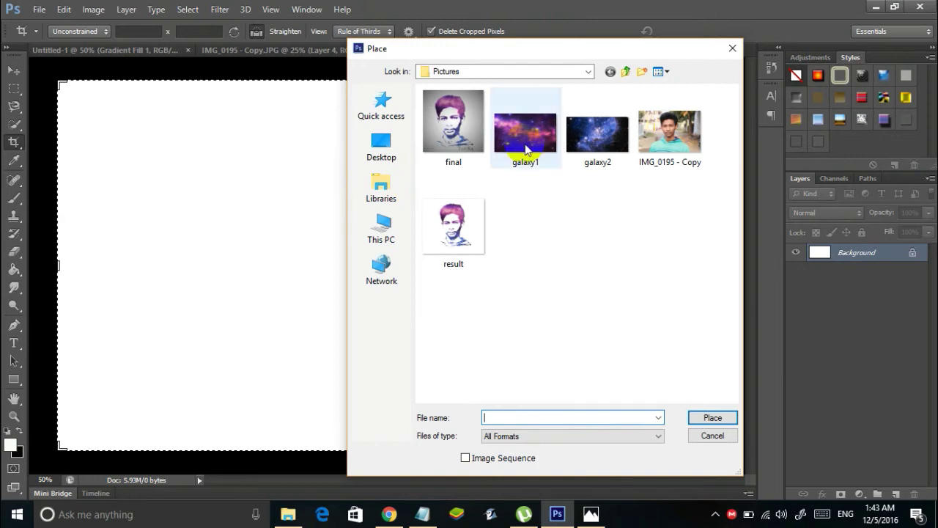
left_click_drag(589, 58, 566, 54)
double_click(427, 246)
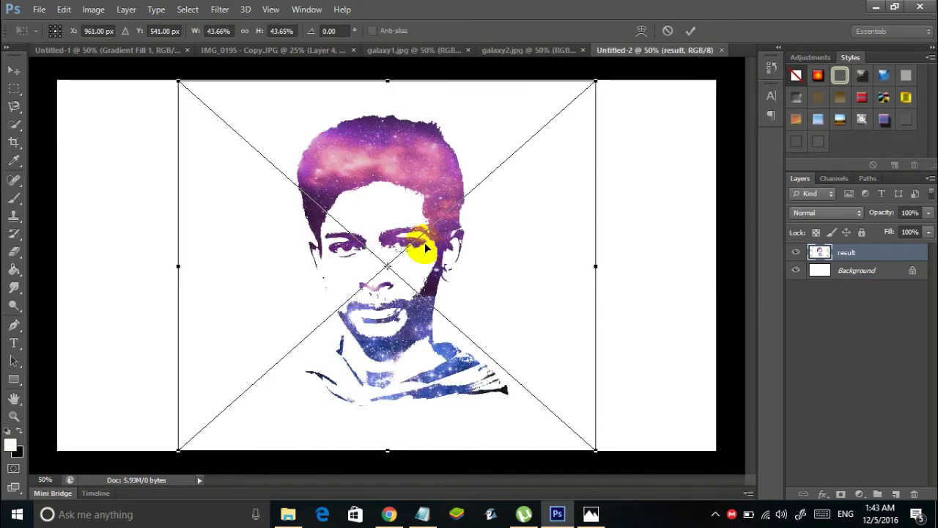
left_click_drag(431, 349, 451, 354)
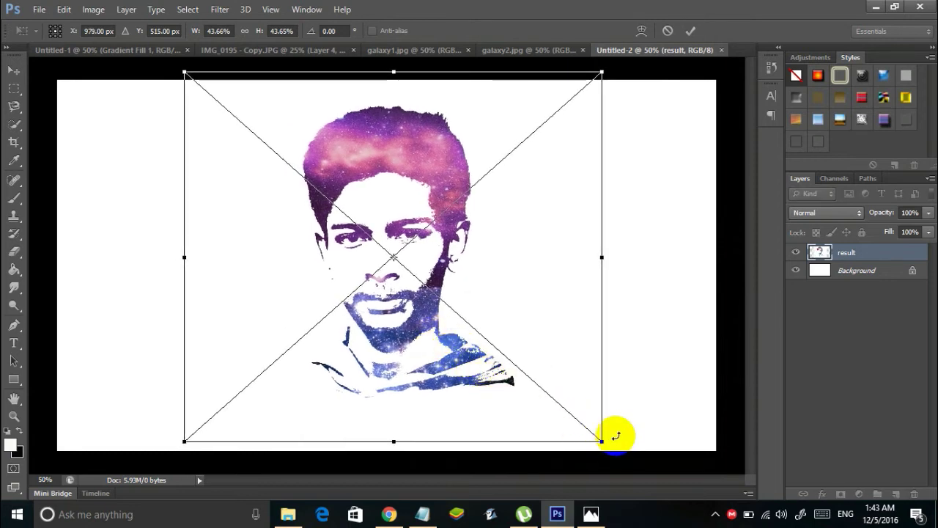
left_click_drag(601, 441, 571, 399)
left_click_drag(449, 335, 443, 337)
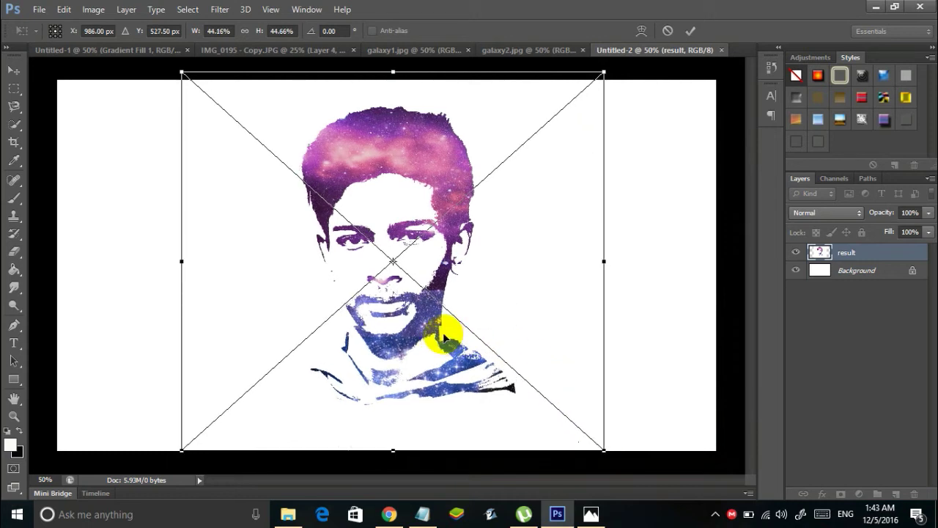
left_click_drag(447, 342, 449, 341)
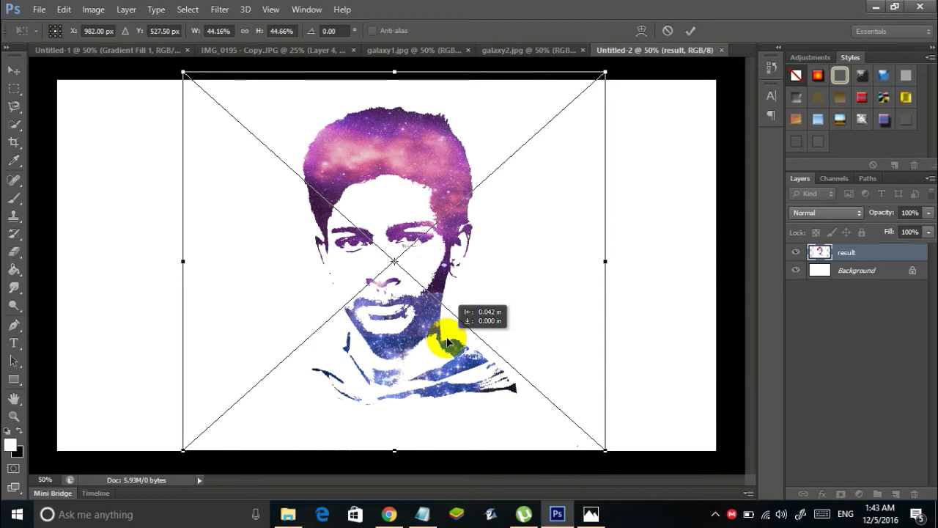
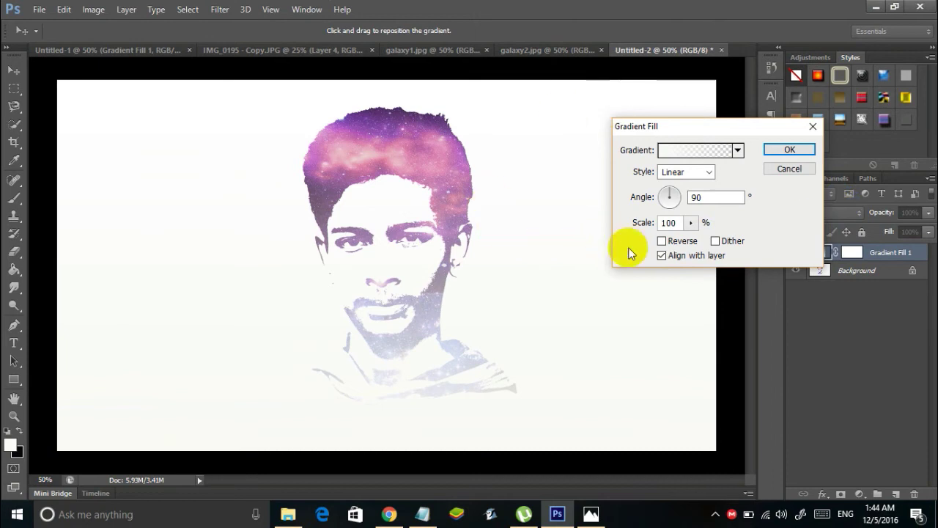
- Set the gradient fill's starting colour stop to near-black, fading to transparent
left_click(706, 153)
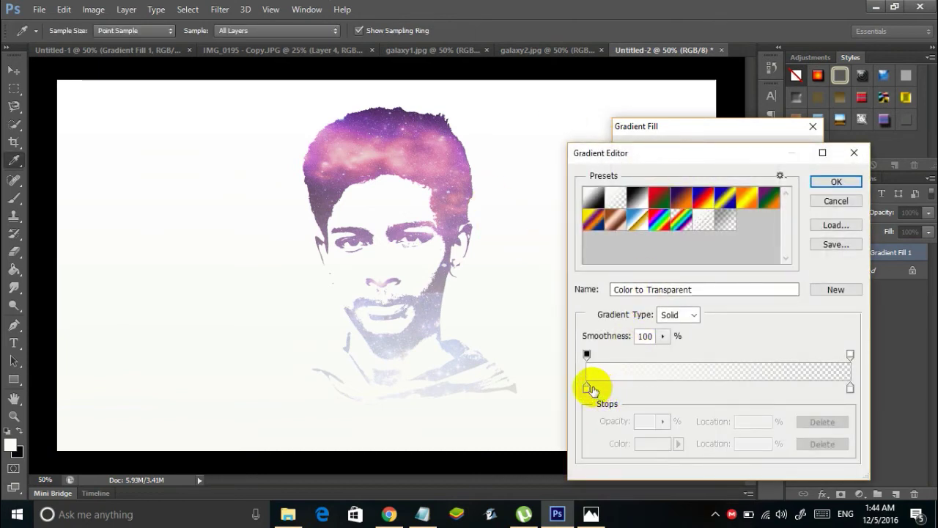
left_click(587, 387)
double_click(587, 387)
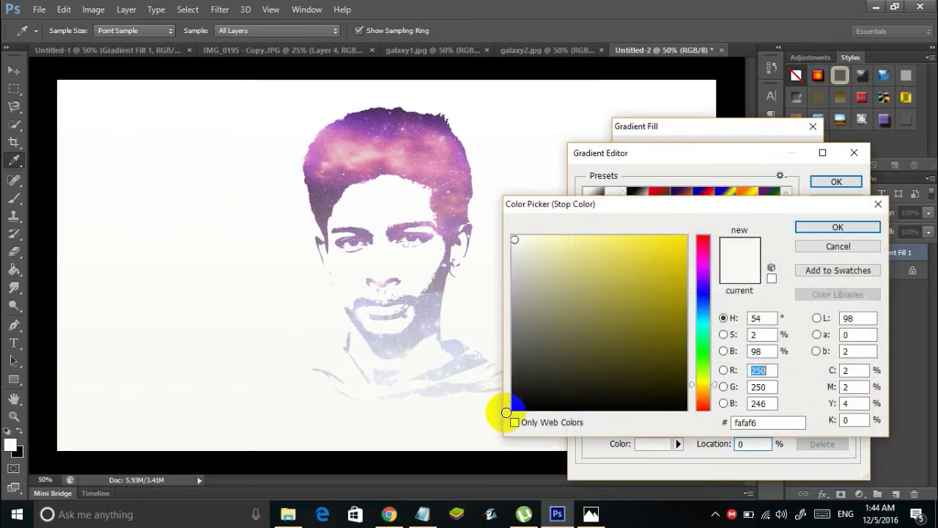
left_click(517, 402)
left_click(864, 228)
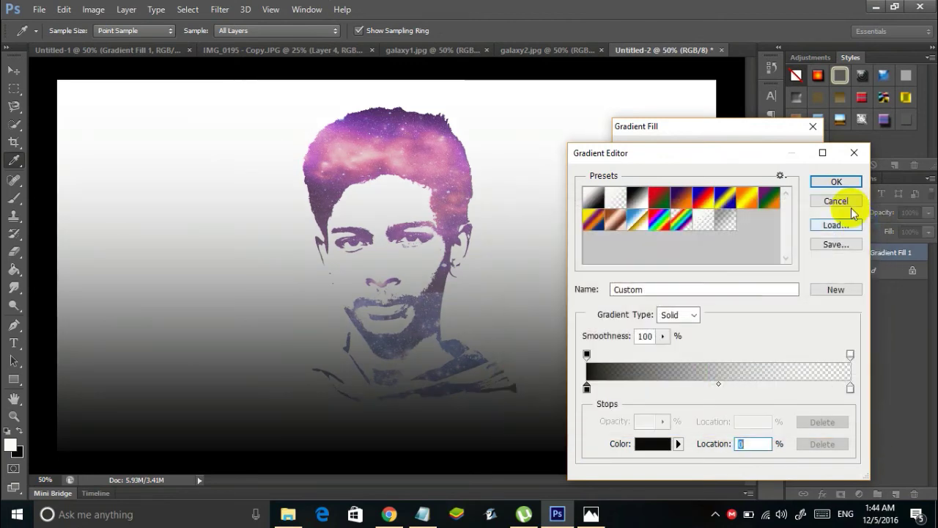
left_click(837, 181)
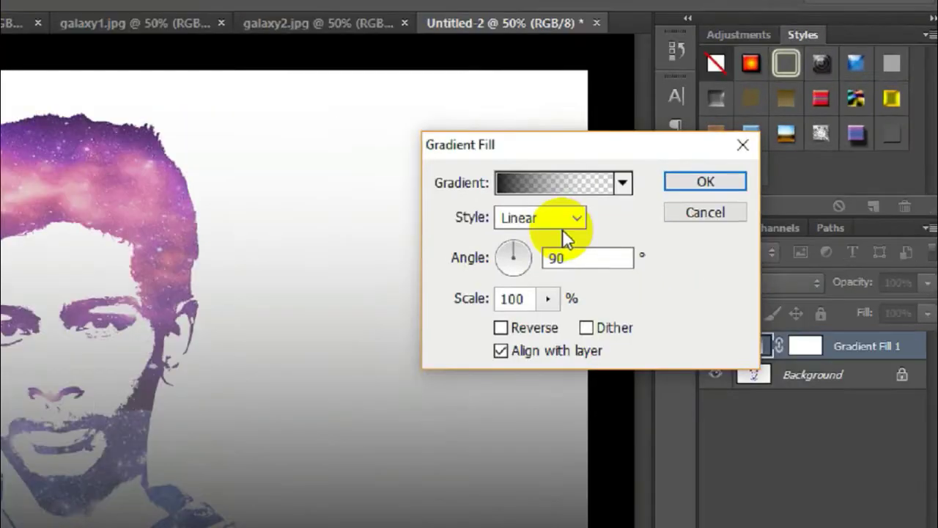
- Try the Radial style with Reverse on the gradient fill, and cancel the fill layer
left_click(707, 171)
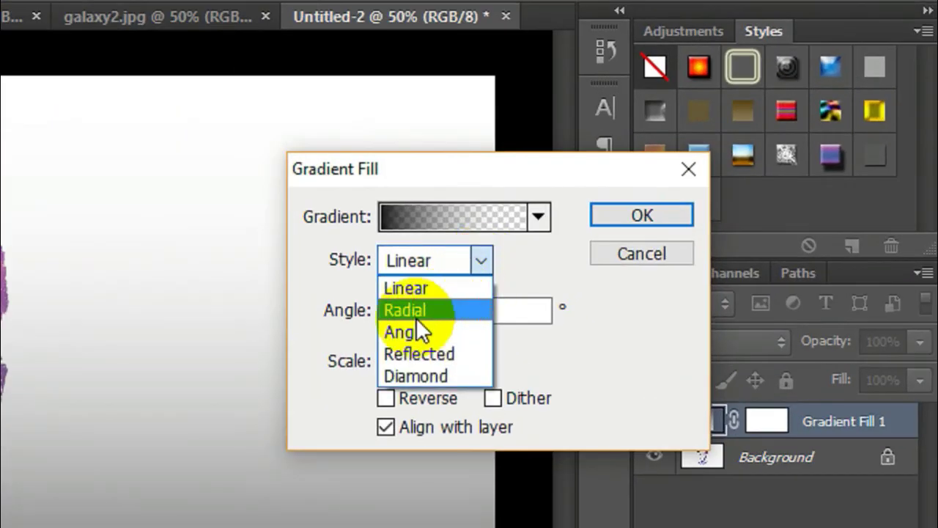
left_click(416, 317)
left_click(404, 396)
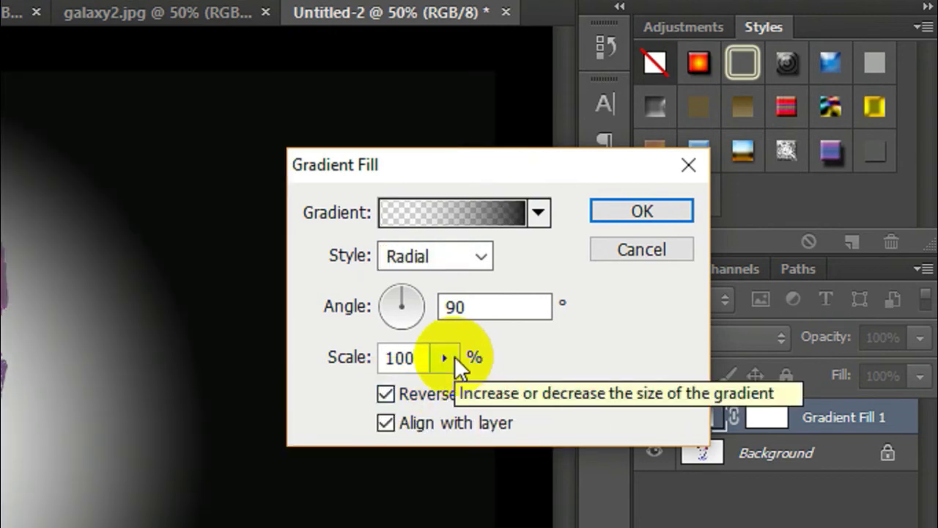
left_click(630, 253)
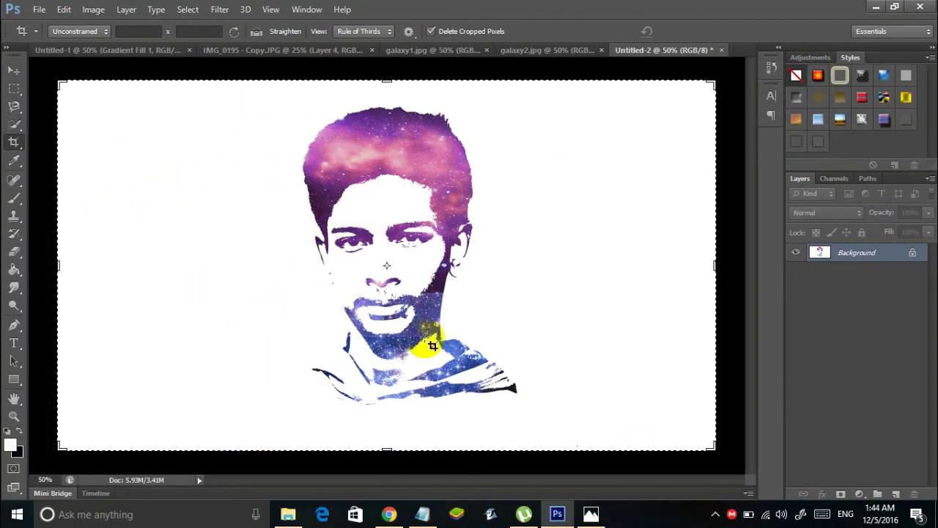
- Crop the canvas on both sides to a portrait format about 9.5 in wide around the galaxy portrait, keeping the full height
left_click_drag(713, 264, 622, 266)
left_click_drag(139, 263, 230, 271)
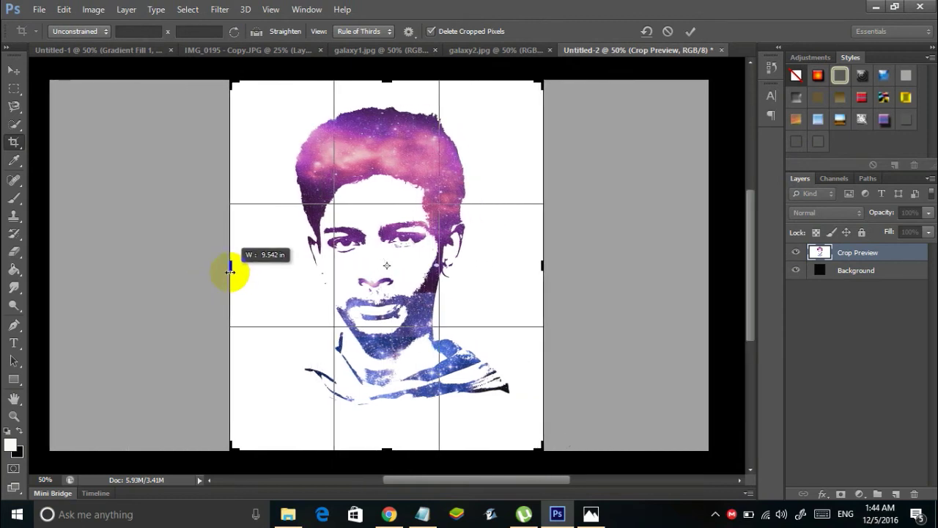
left_click_drag(230, 271, 229, 270)
right_click(228, 270)
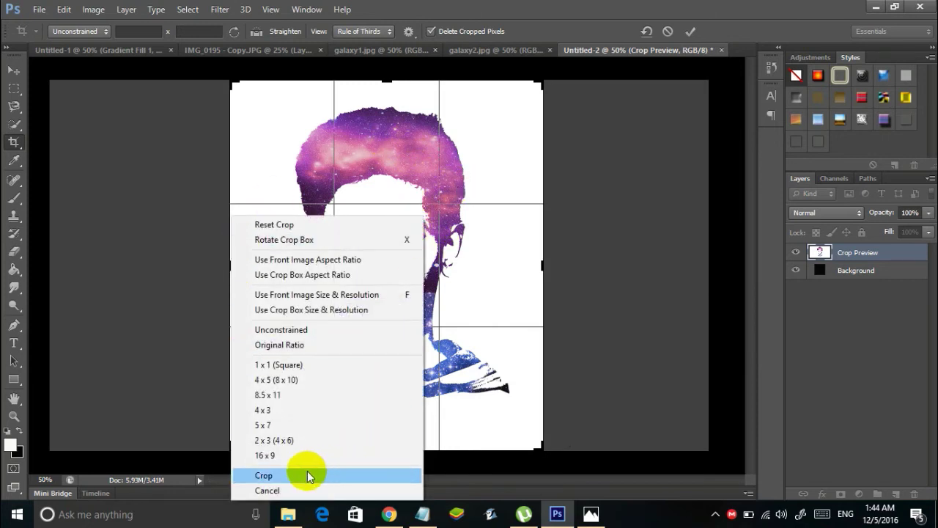
left_click(264, 477)
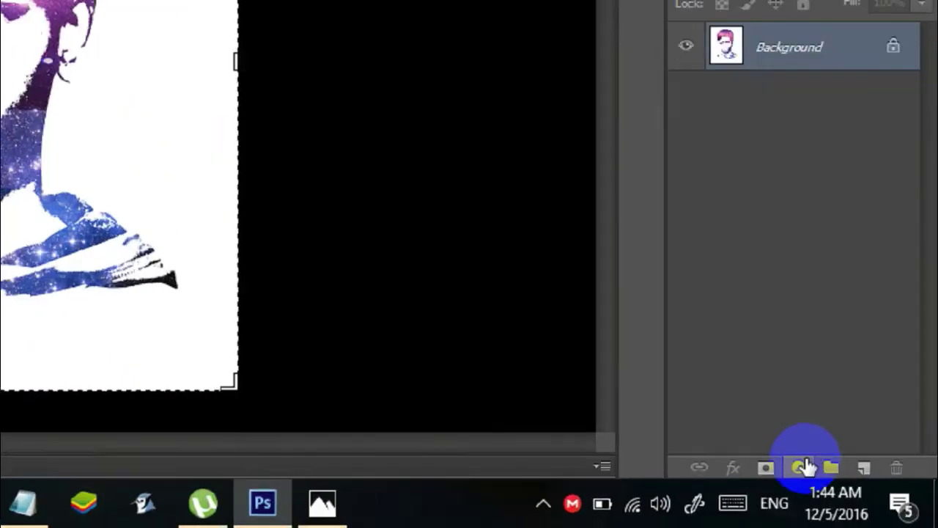
- Add a gradient fill layer above the background and set its starting colour stop to black, fading to transparent
left_click(859, 494)
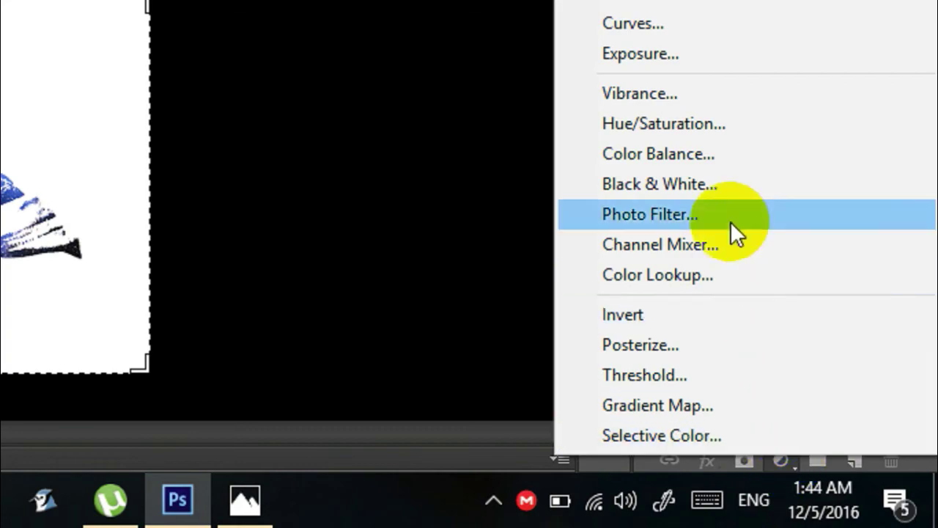
left_click(665, 108)
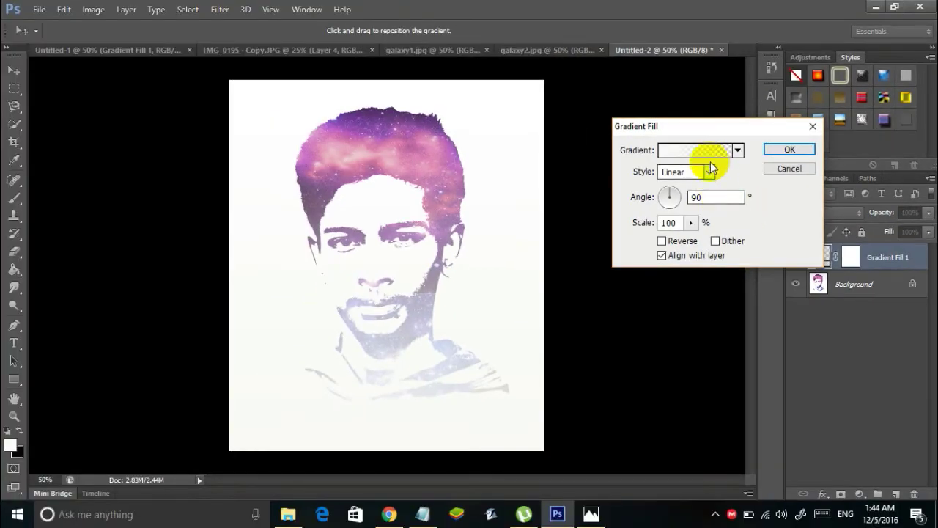
left_click(675, 132)
double_click(587, 388)
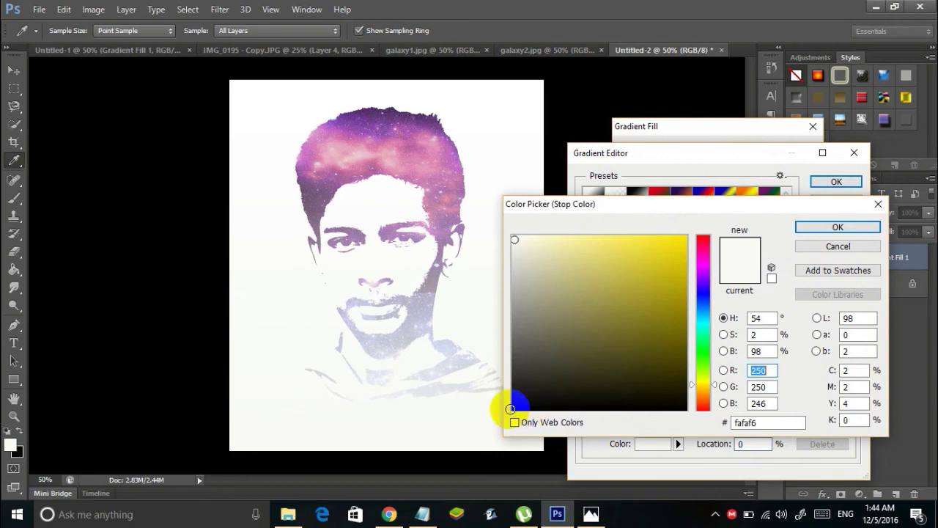
left_click(511, 408)
left_click(808, 227)
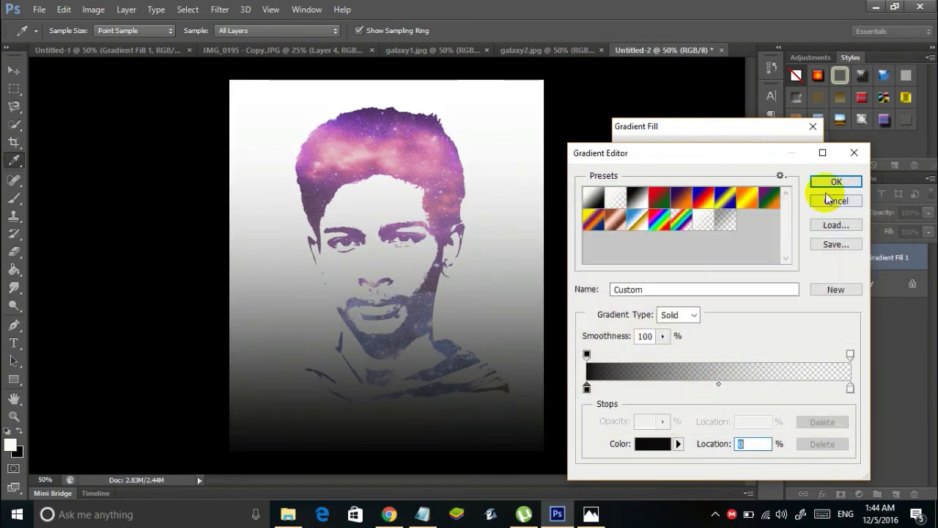
left_click(830, 184)
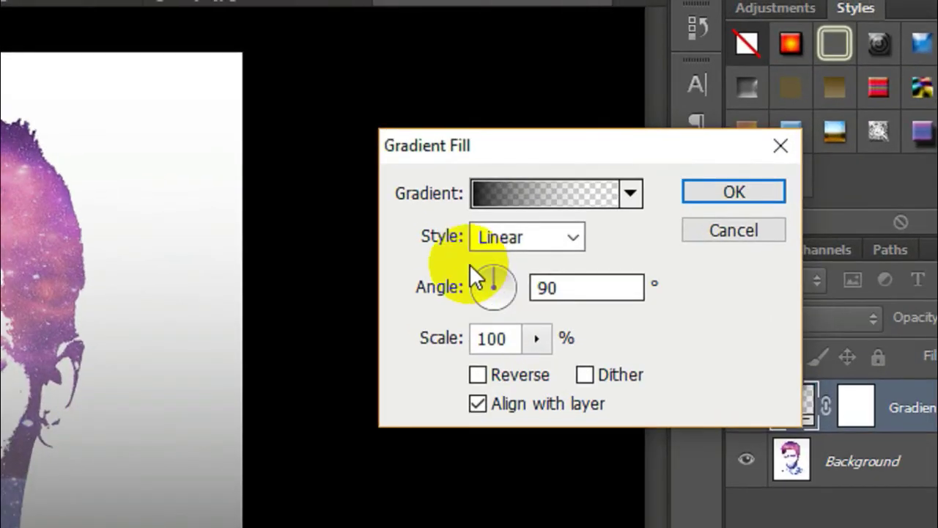
- Set the gradient fill to the Radial style with Reverse on and a scale of 199%, and apply it
left_click(576, 247)
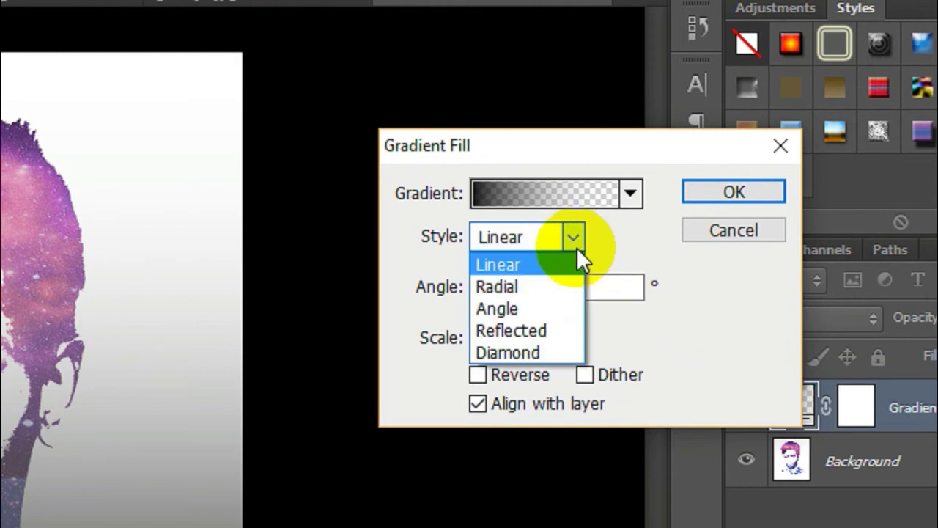
left_click(472, 288)
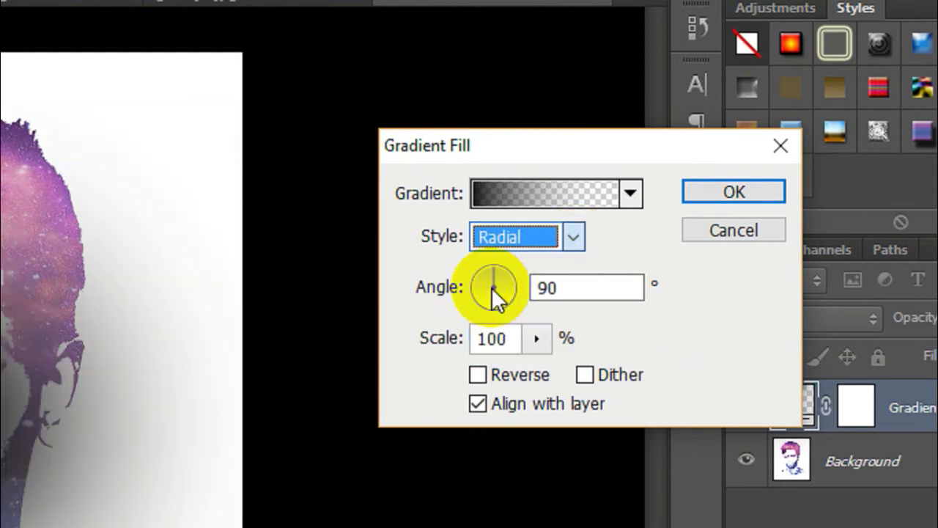
left_click(477, 376)
left_click(536, 338)
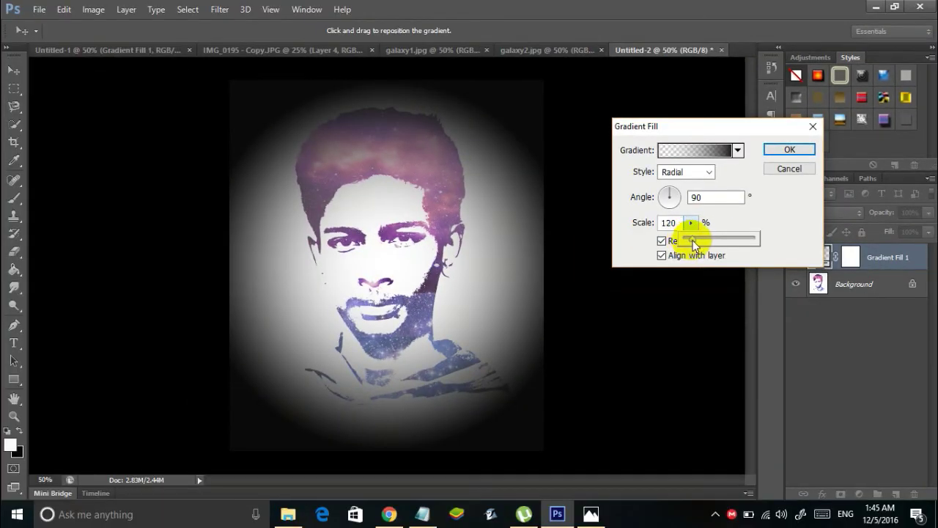
left_click_drag(694, 244, 699, 247)
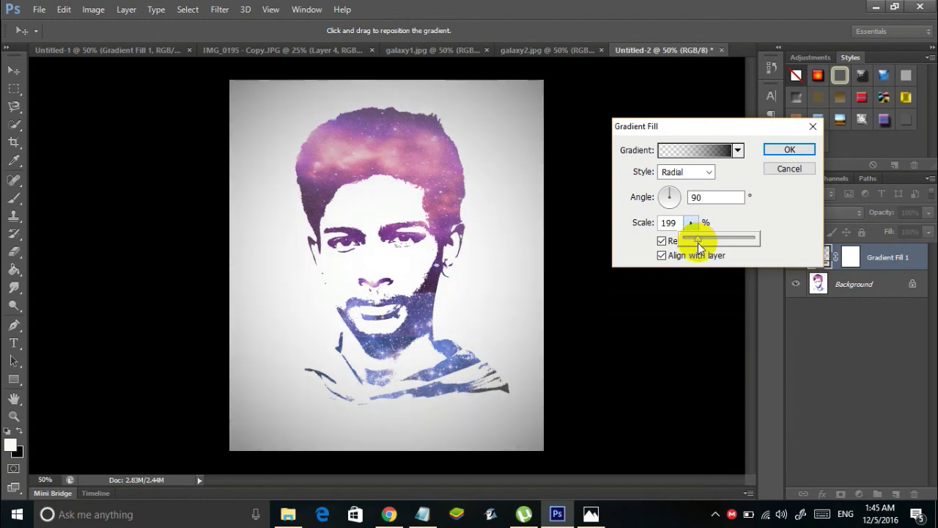
left_click(792, 154)
left_click(790, 151)
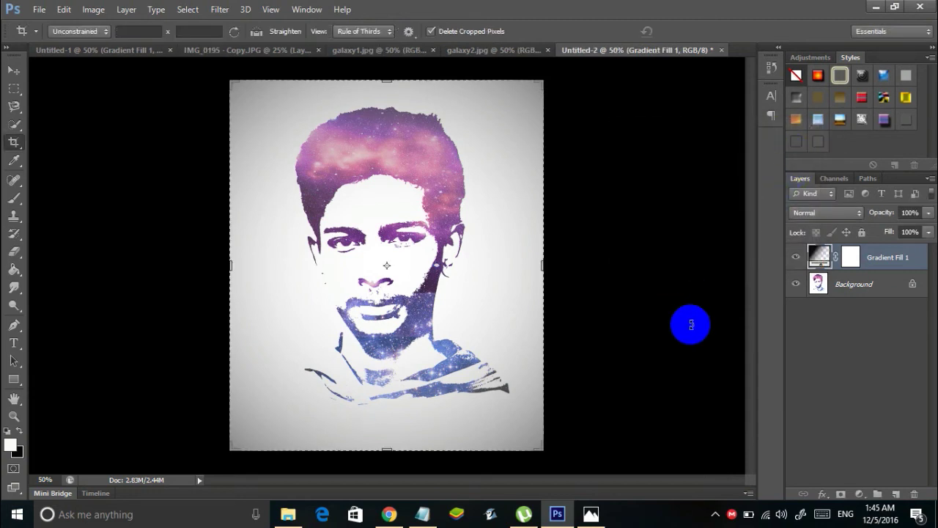
- Add the text "Tech Raj" in 50 pt Papyrus just below the portrait's shoulders
left_click(11, 342)
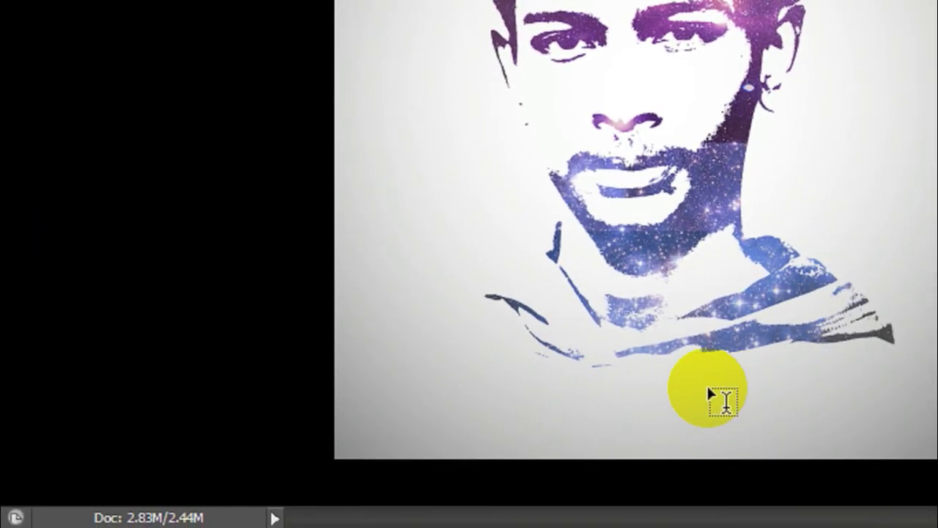
left_click(655, 385)
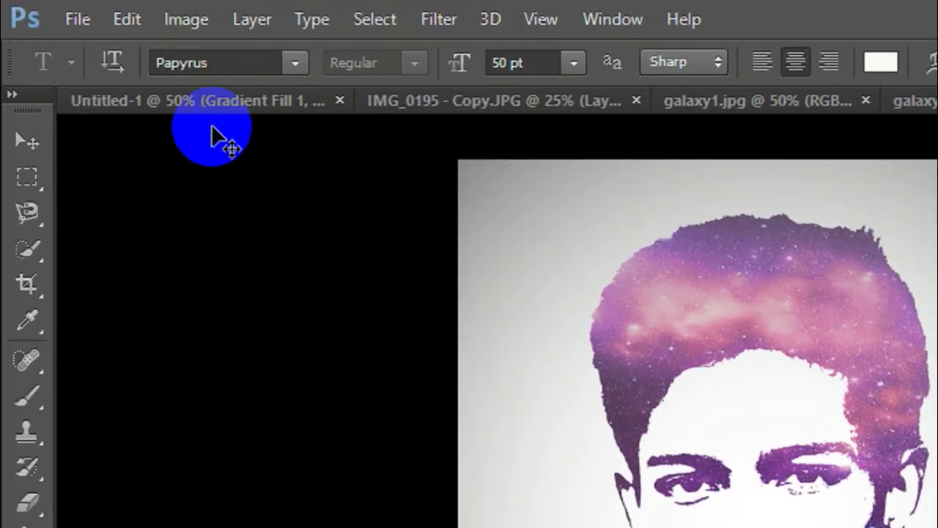
left_click(91, 32)
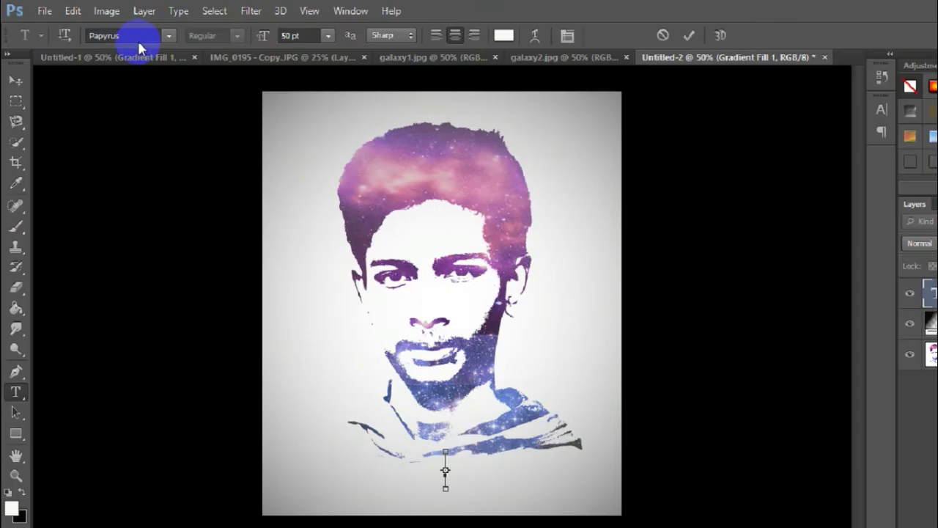
left_click(416, 346)
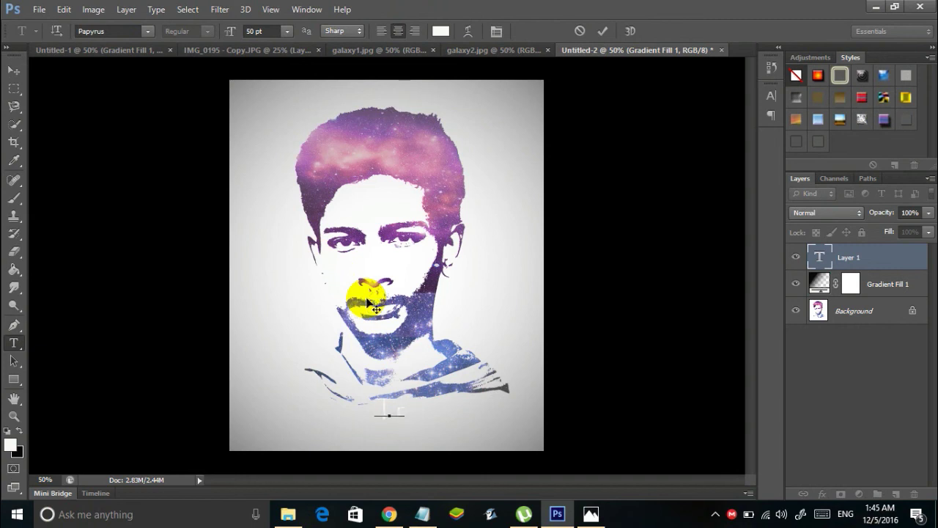
- Recolour the "Tech Raj" text black and move it to the lower right corner area of the canvas, under the shoulder
left_click_drag(459, 402, 342, 411)
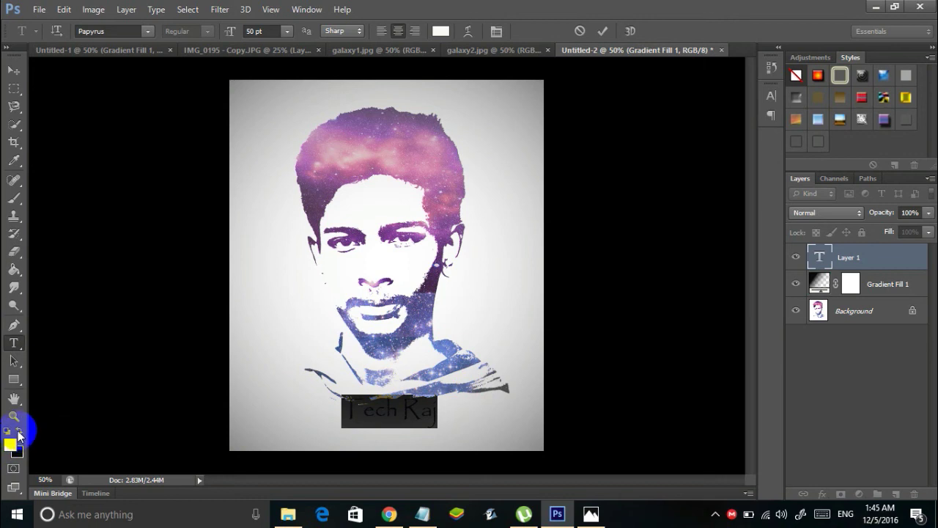
left_click(17, 432)
left_click(366, 430)
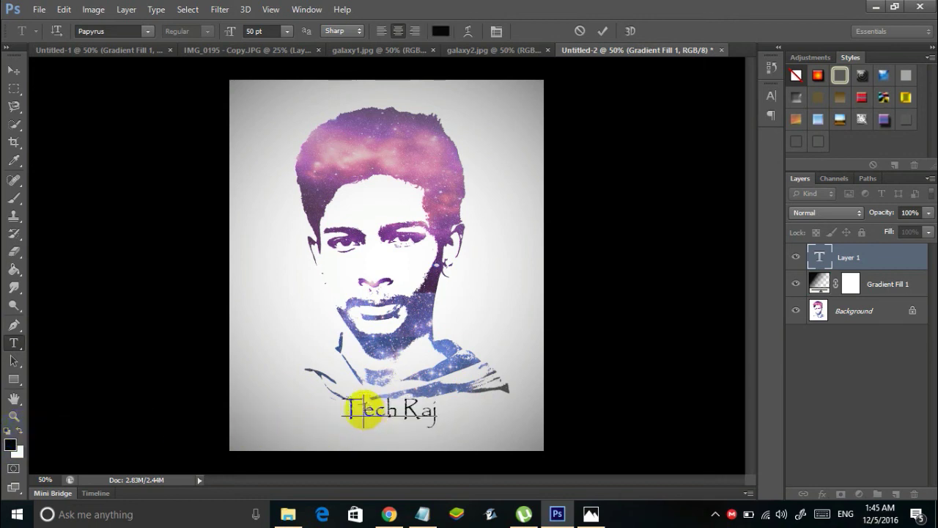
left_click(14, 70)
left_click_drag(396, 393, 458, 423)
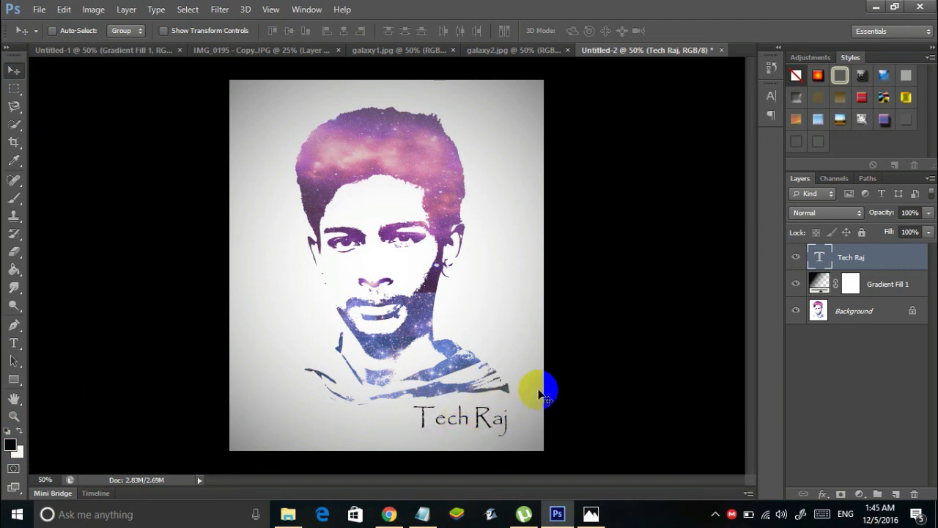